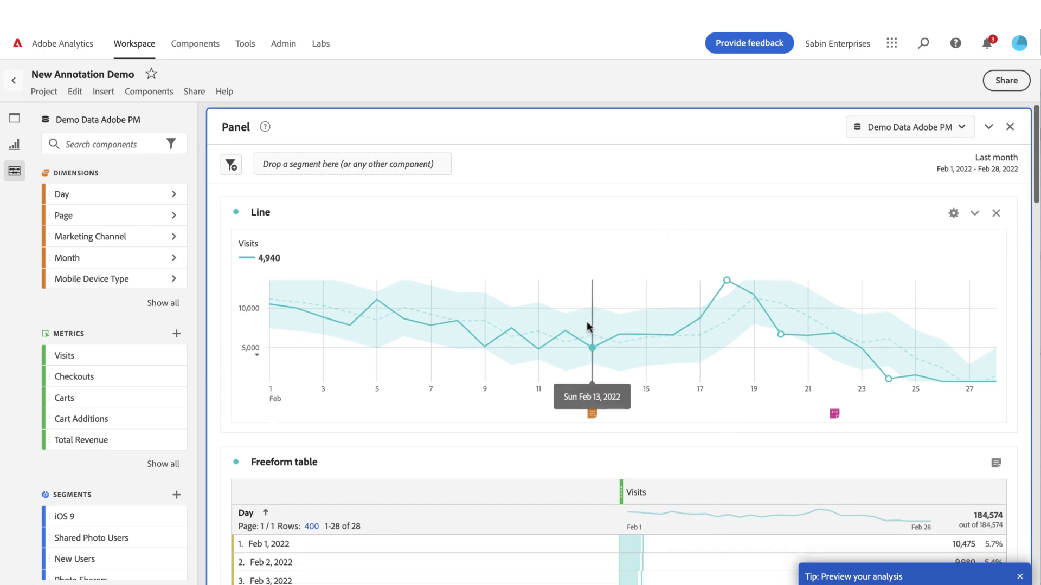
Start a new annotation on the Feb 18 anomaly point with Annotate Selection.
scroll(580, 333, "down", 3)
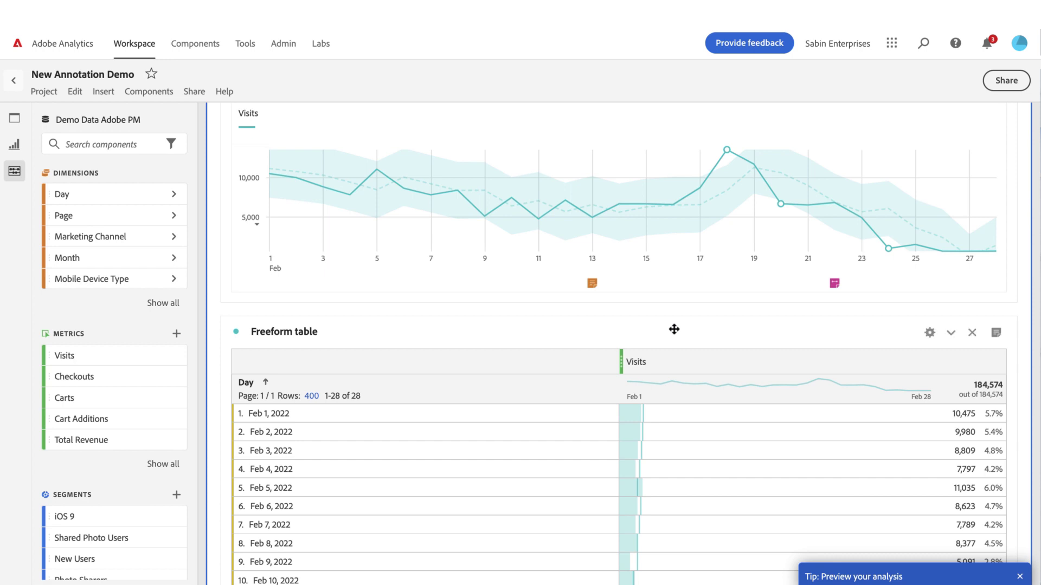
scroll(674, 327, "up", 1)
scroll(674, 333, "up", 1)
mouse_move(674, 333)
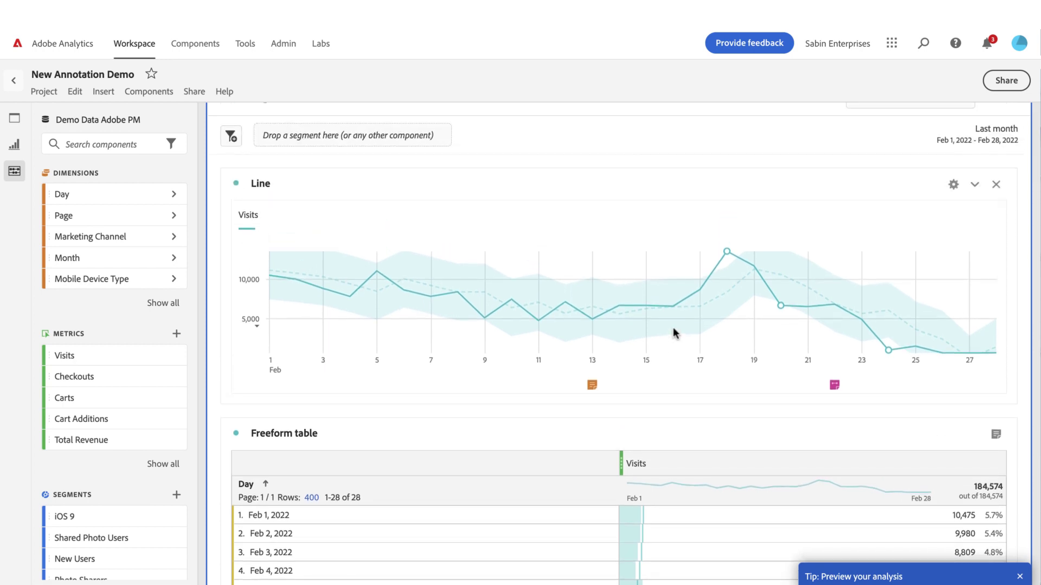
mouse_move(727, 253)
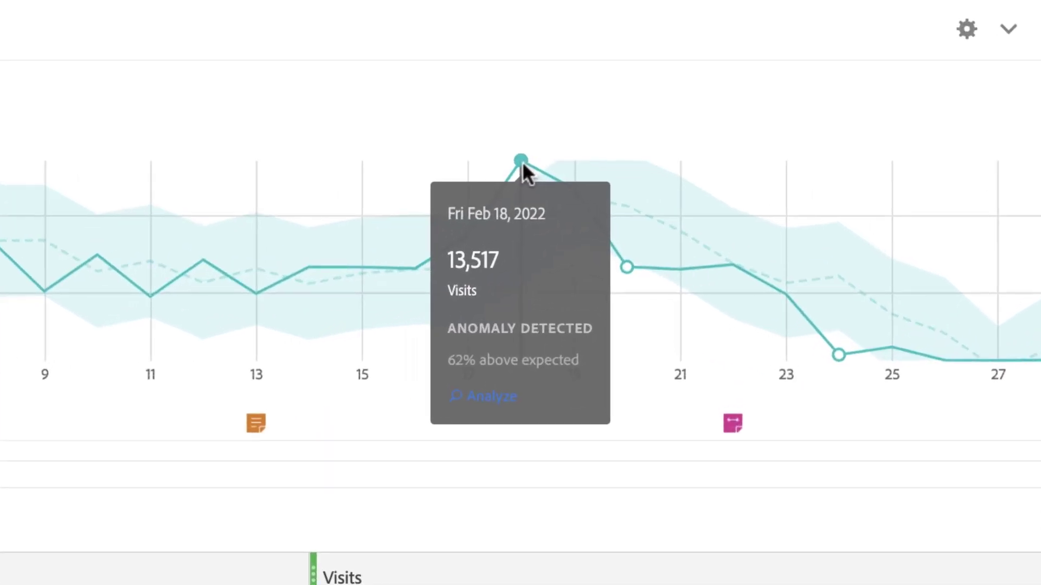
left_click(522, 161)
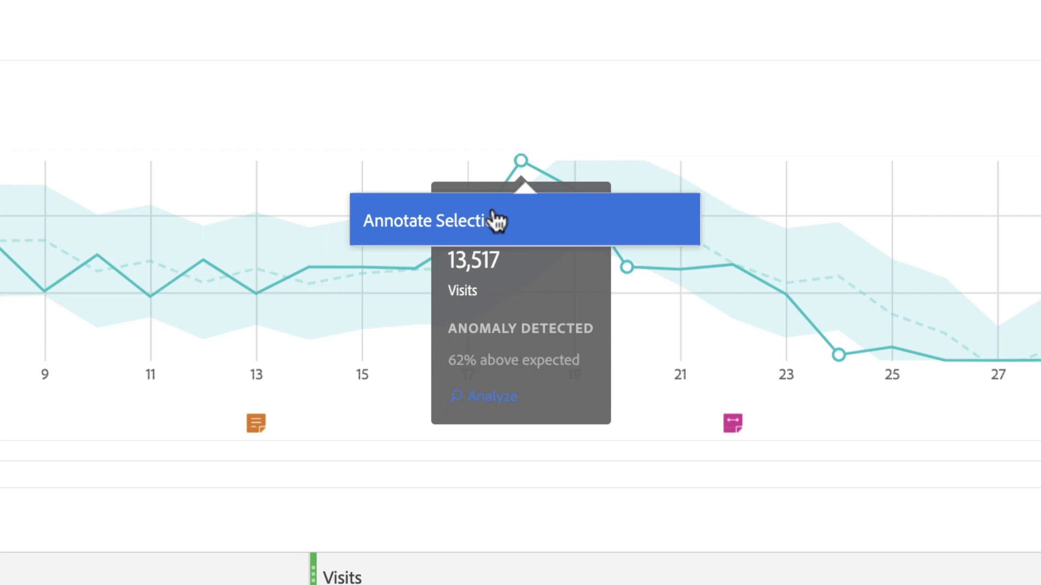
left_click(493, 231)
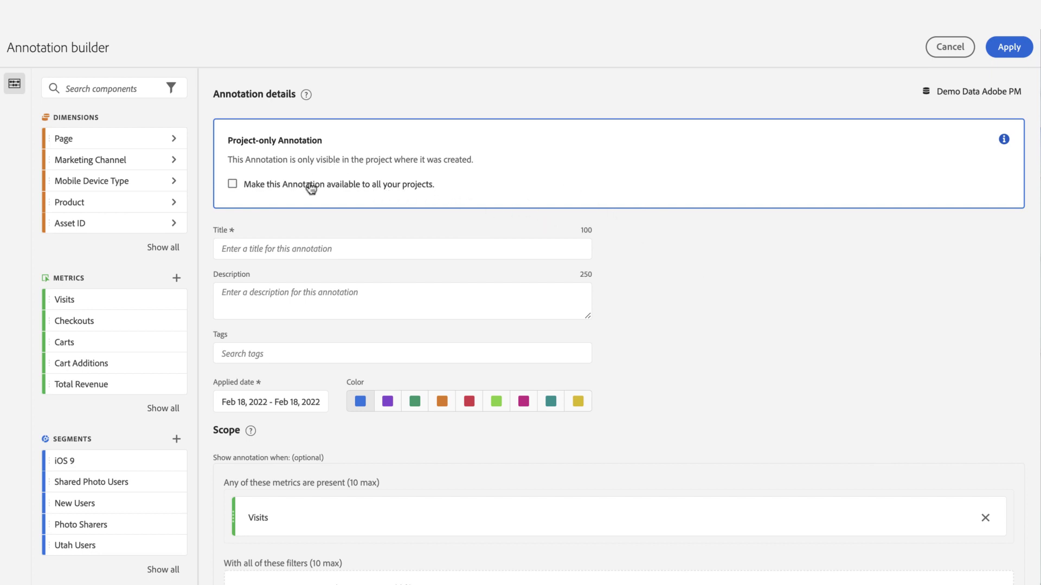
Title the annotation 'President's Day Ad Campaign Launch' and begin the description 'Campaign for President's Day'.
left_click(313, 254)
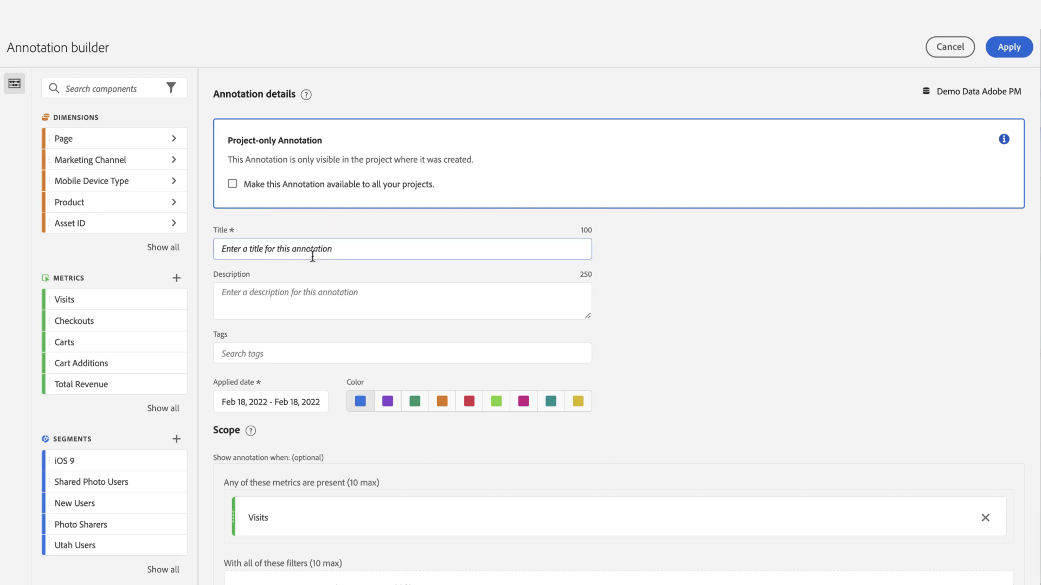
type("President's Day Ad Campaign Launch")
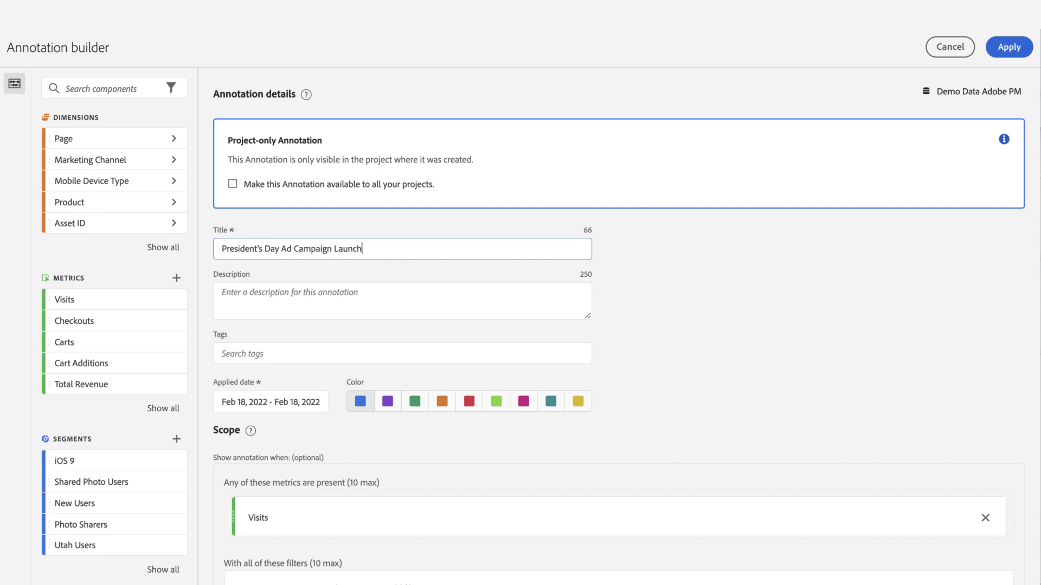
key("Tab")
type("Campai")
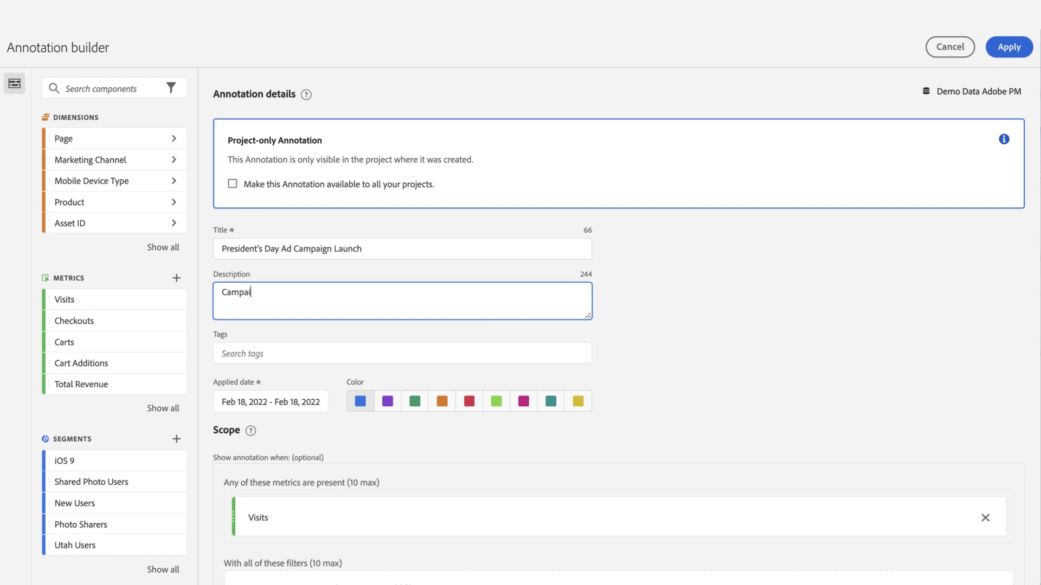
type("gn for President's Day")
Set the annotation's colour to purple.
scroll(351, 302, "down", 3)
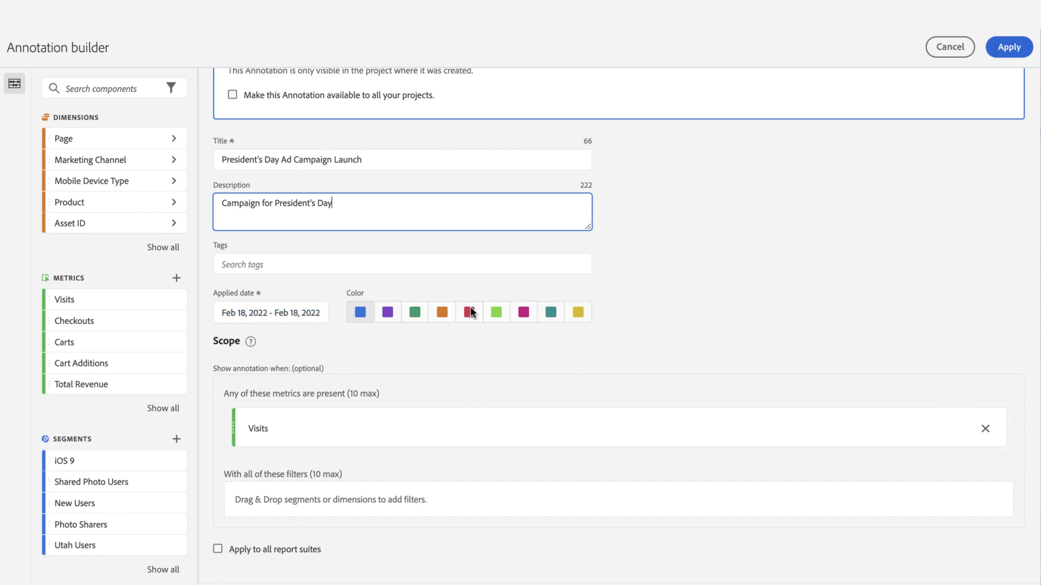
left_click(388, 317)
left_click(389, 317)
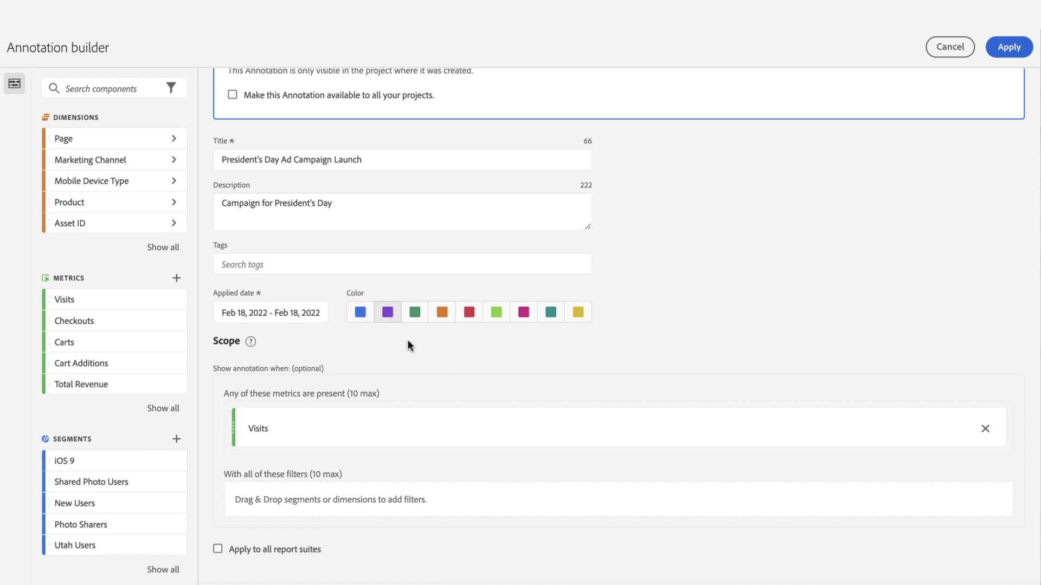
scroll(408, 341, "down", 1)
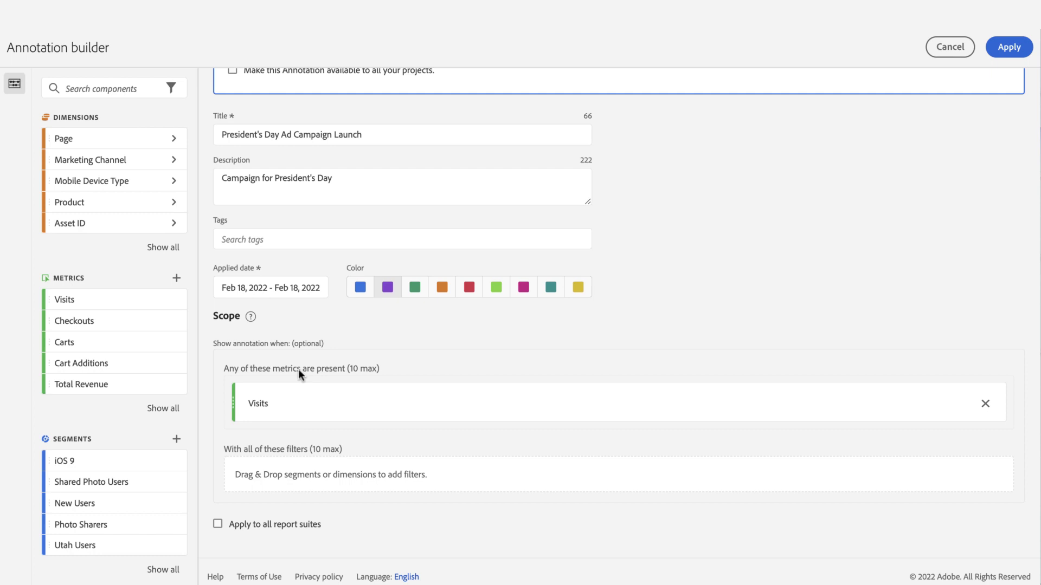
Review the Scope settings and apply to save the Feb 18 annotation.
scroll(245, 293, "up", 1)
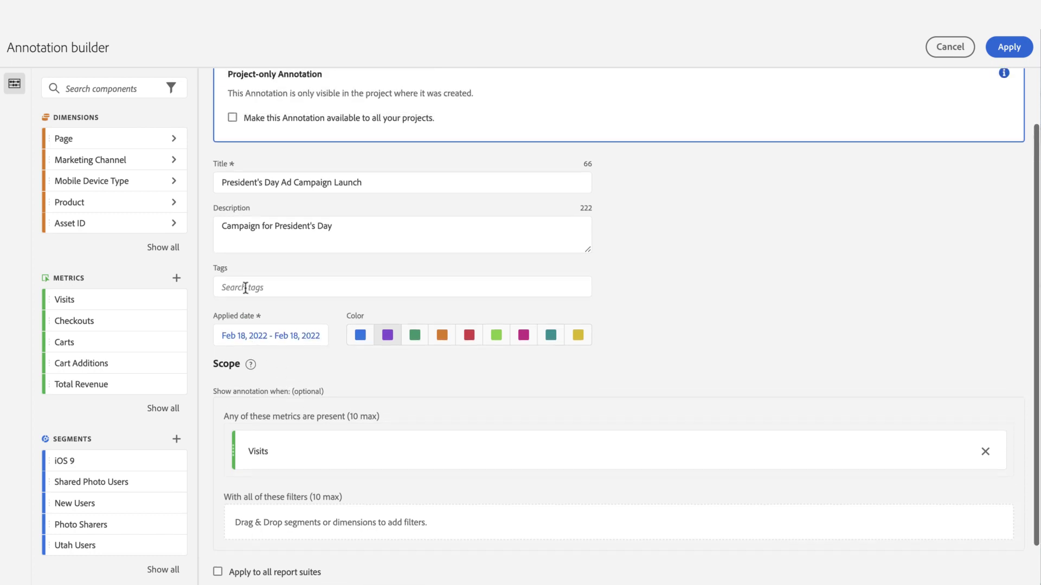
scroll(288, 349, "down", 1)
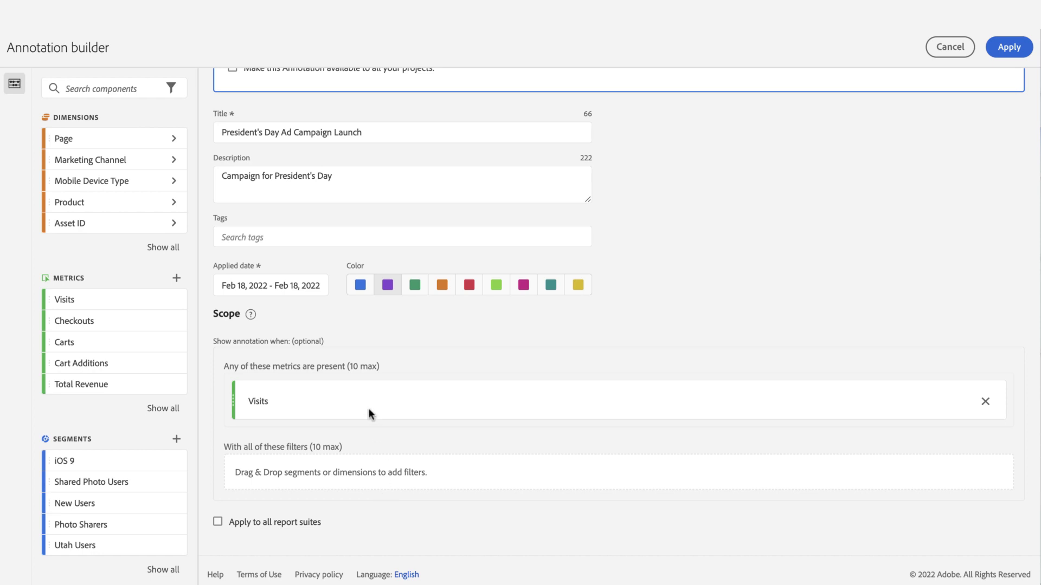
scroll(368, 408, "up", 3)
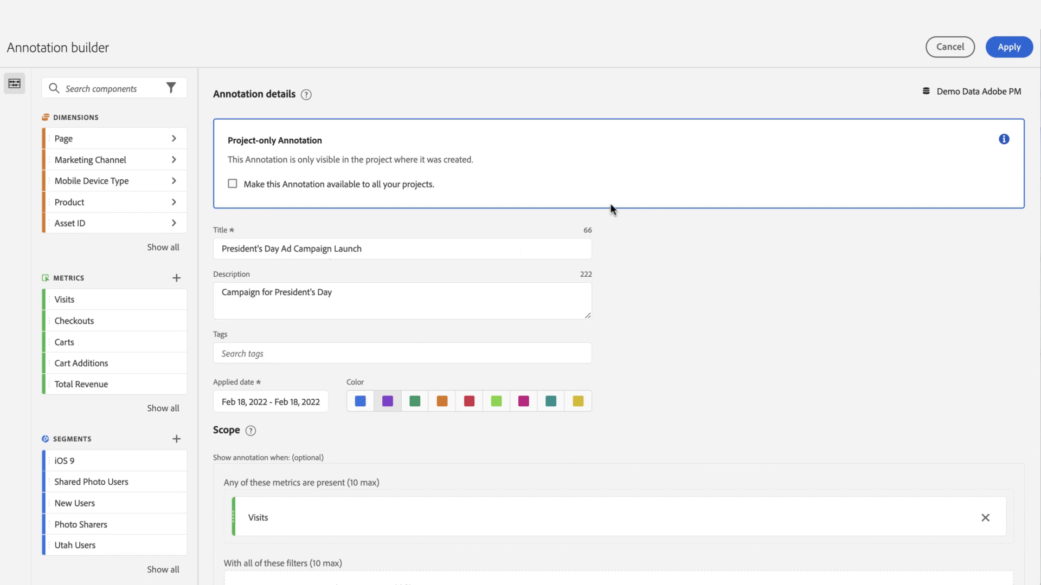
scroll(664, 286, "down", 1)
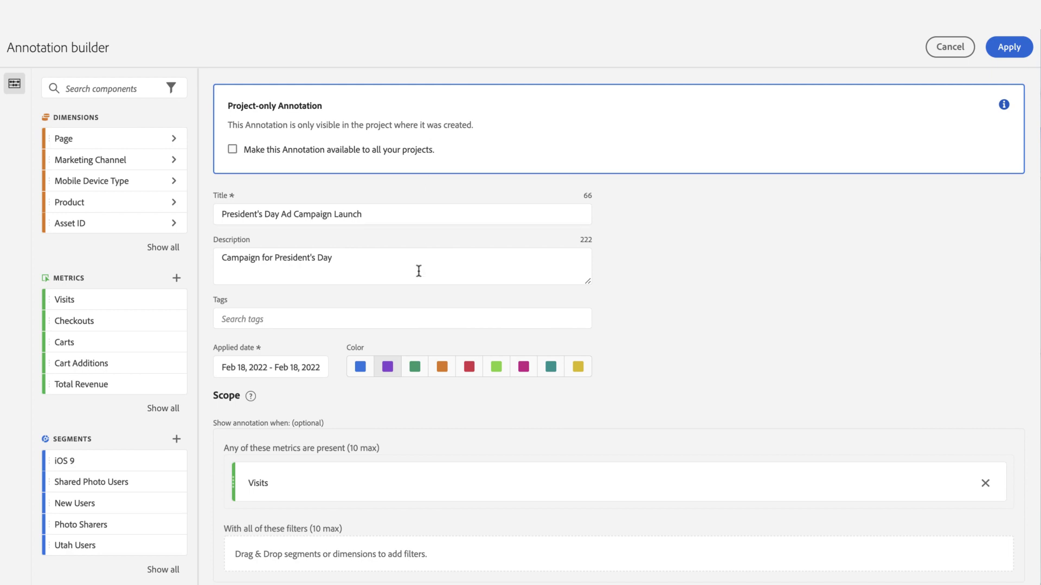
scroll(420, 242, "down", 2)
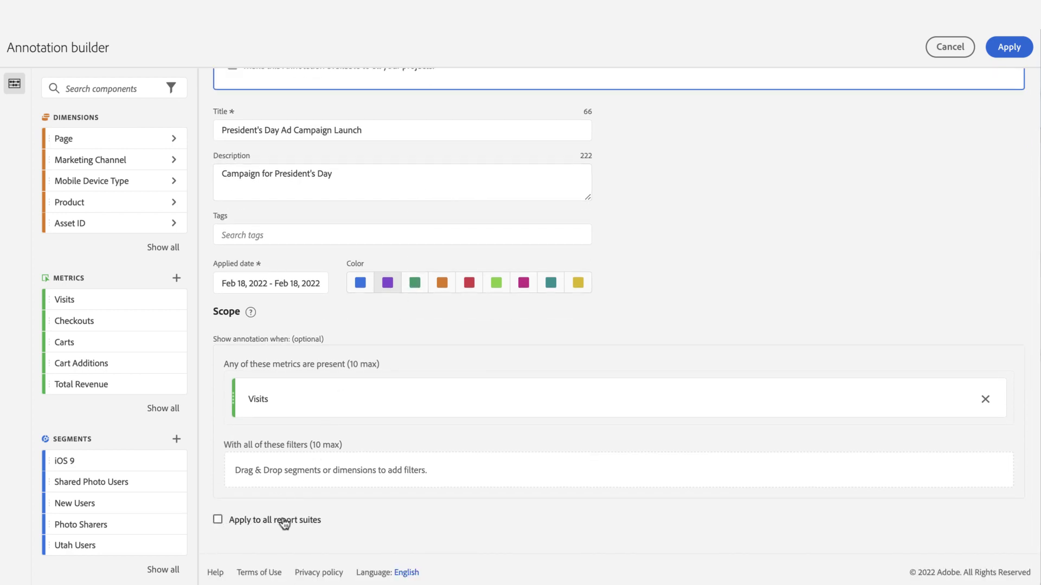
scroll(331, 454, "up", 2)
scroll(331, 460, "up", 1)
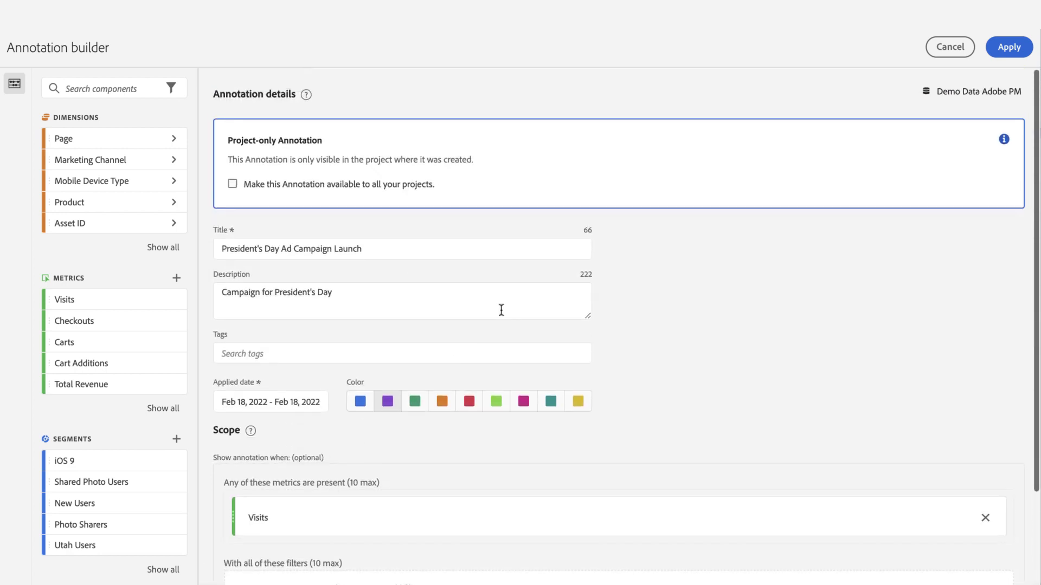
left_click(1009, 47)
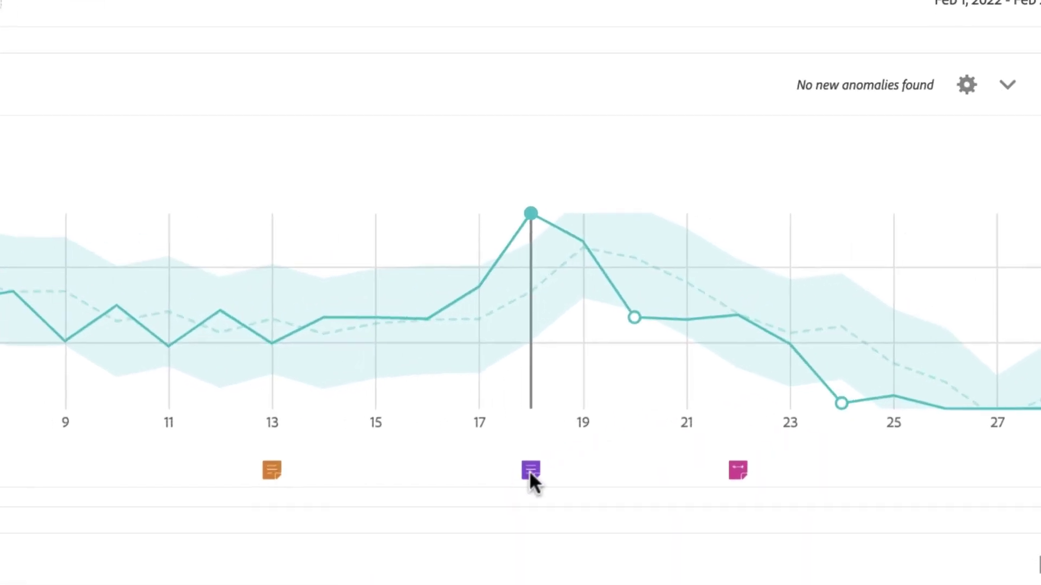
left_click(530, 471)
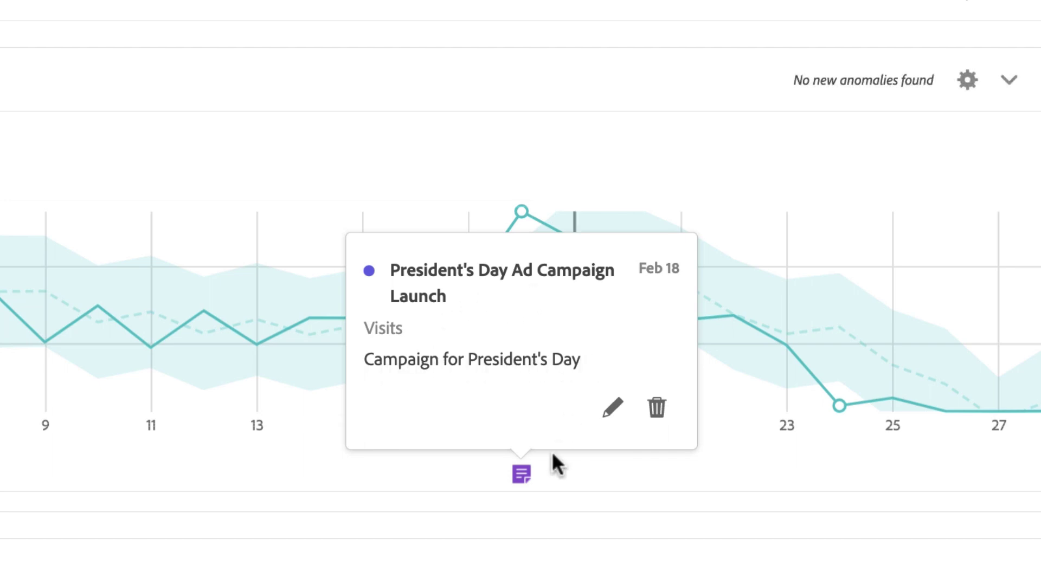
left_click(564, 486)
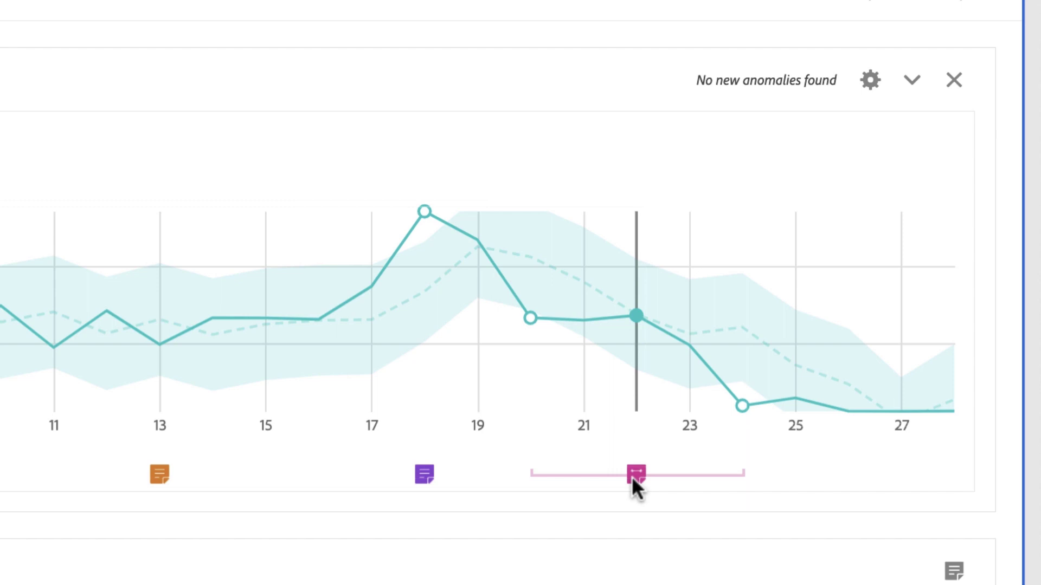
left_click(632, 476)
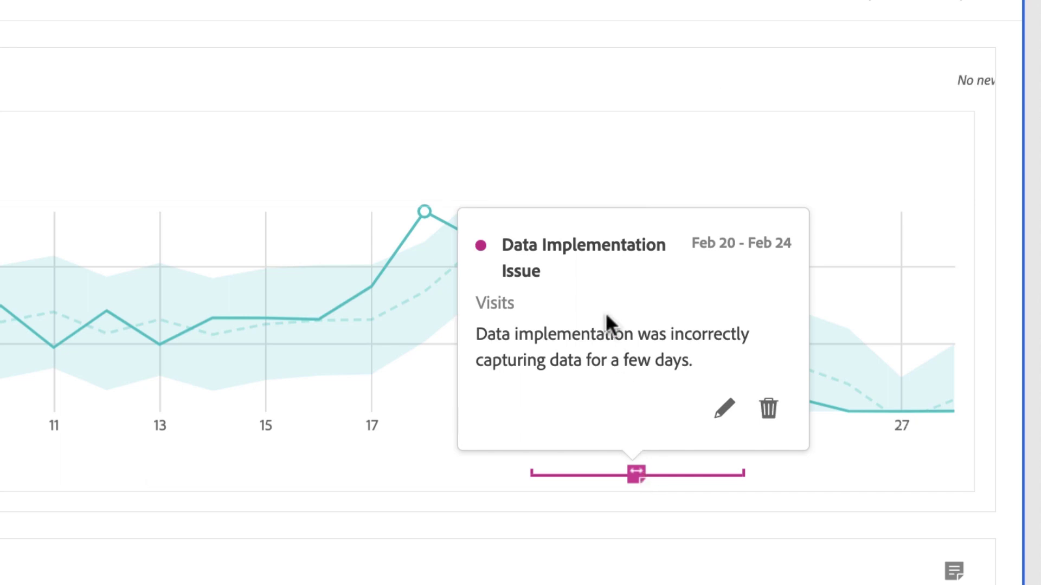
left_click(636, 475)
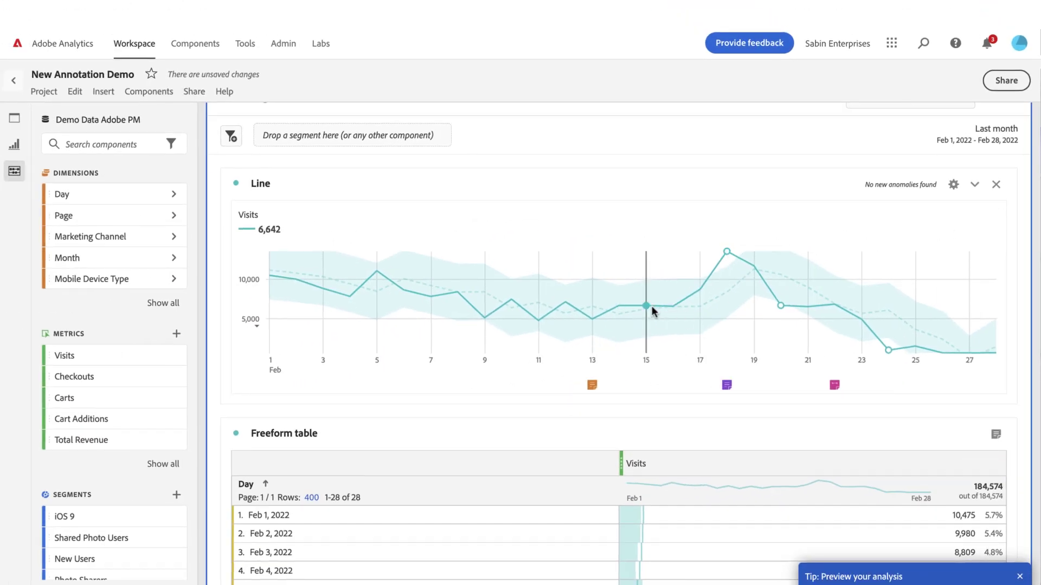
Show the Freeform table's annotation list and scroll through its entries.
scroll(652, 306, "down", 5)
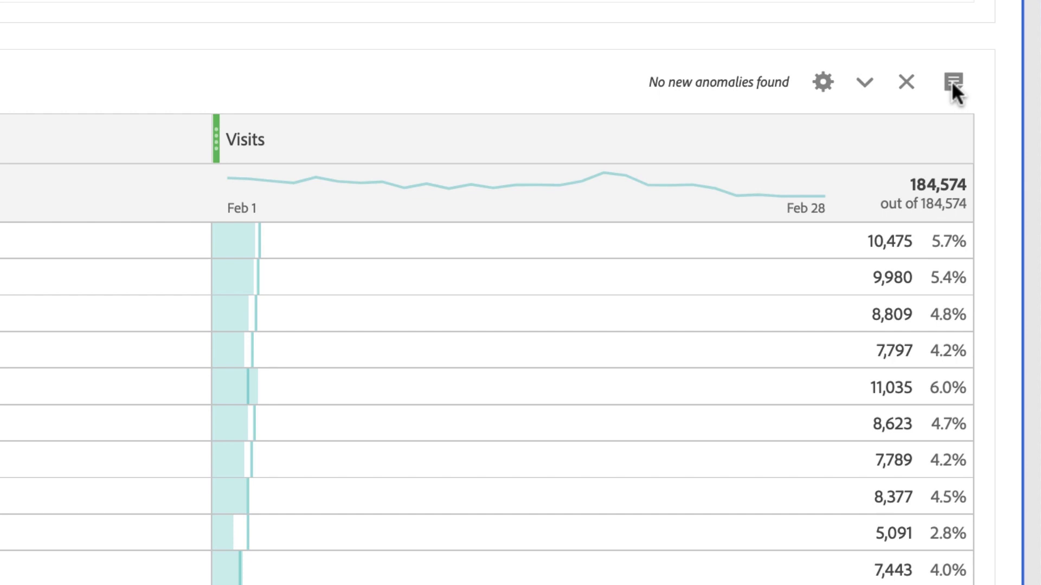
left_click(952, 85)
scroll(889, 206, "down", 4)
scroll(886, 204, "up", 4)
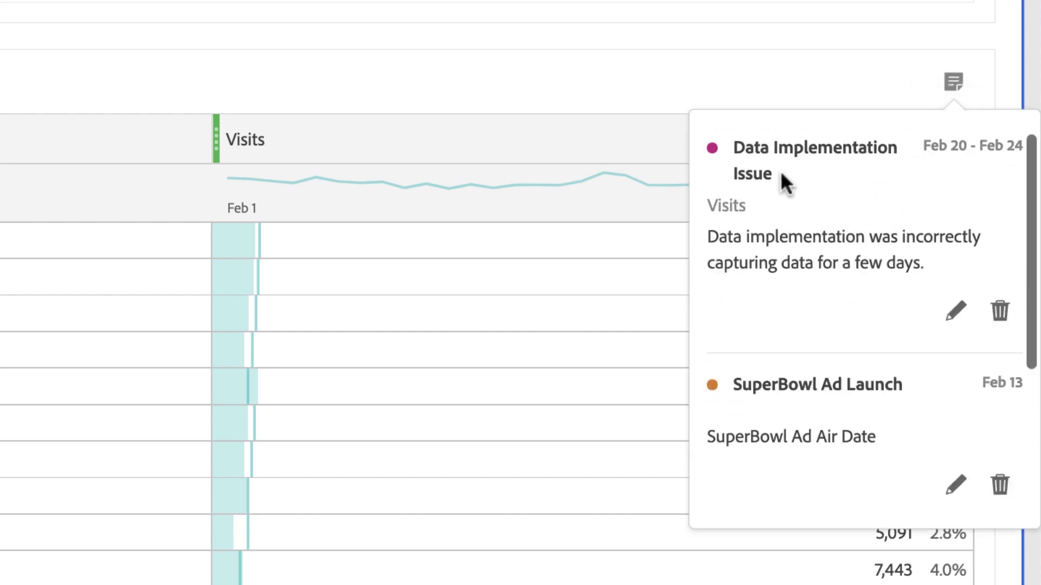
scroll(736, 364, "down", 4)
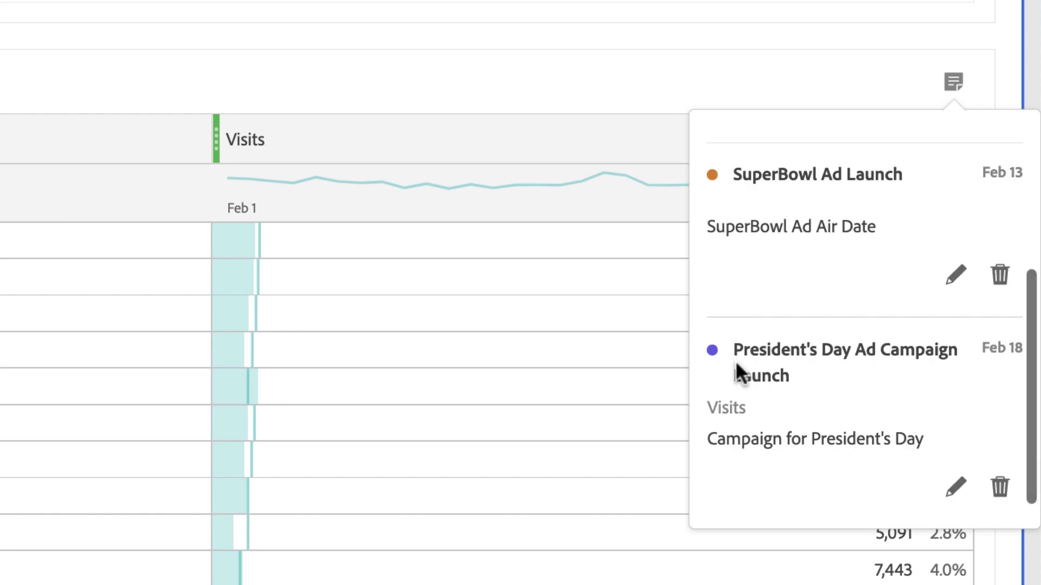
scroll(737, 369, "up", 4)
Close the table's annotation list and return to the daily Visits rows.
mouse_move(951, 81)
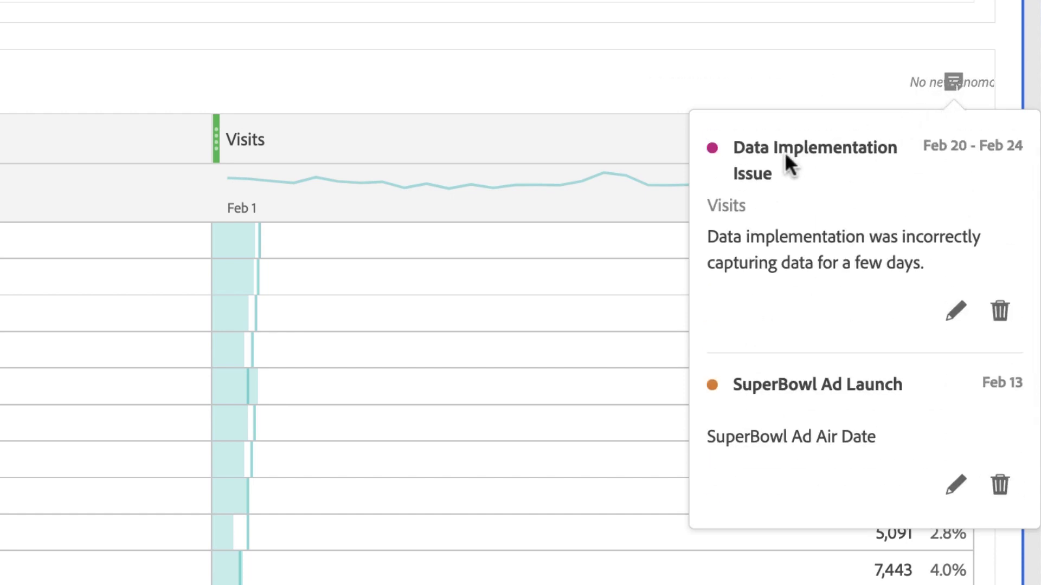
scroll(806, 308, "down", 3)
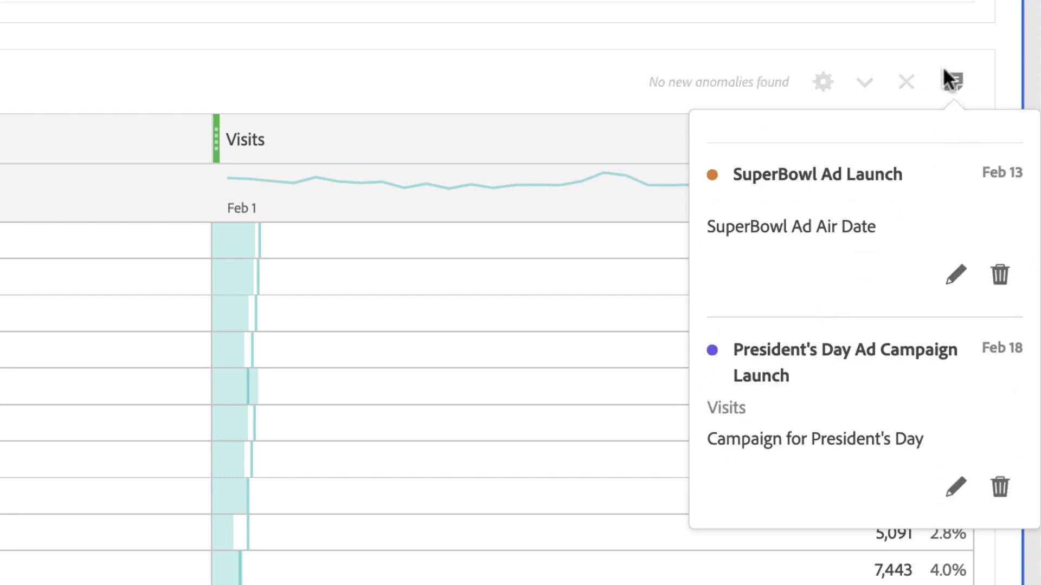
left_click(951, 81)
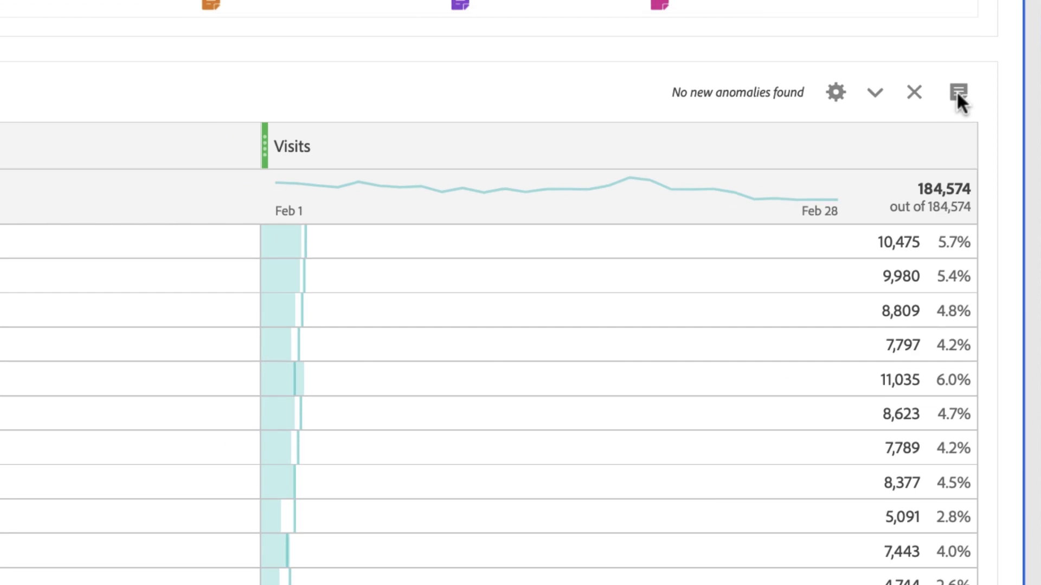
scroll(590, 308, "down", 2)
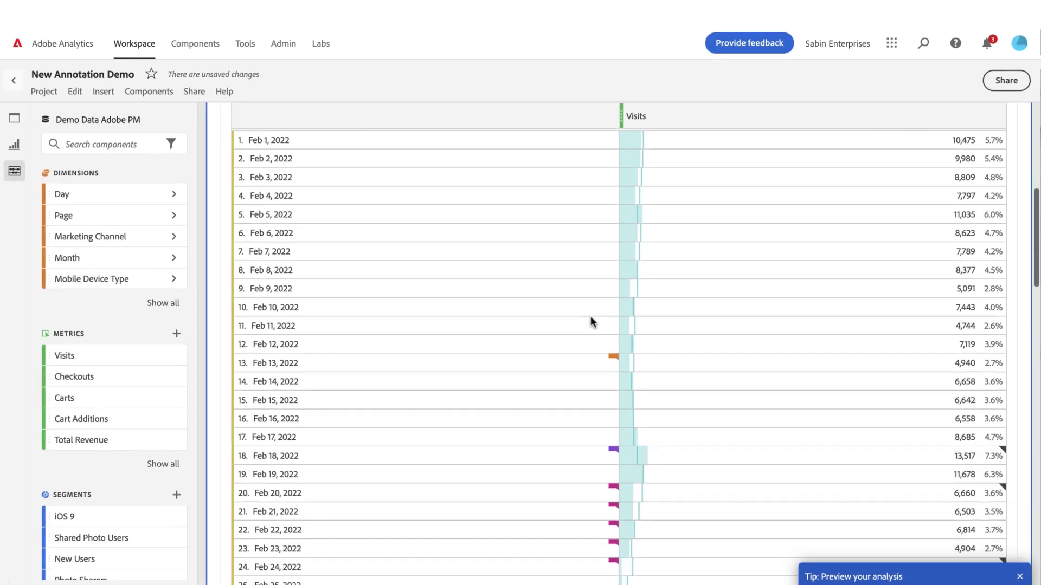
View the SuperBowl Ad Launch and Data Implementation Issue annotation details, then scroll to the Bar chart.
left_click(615, 359)
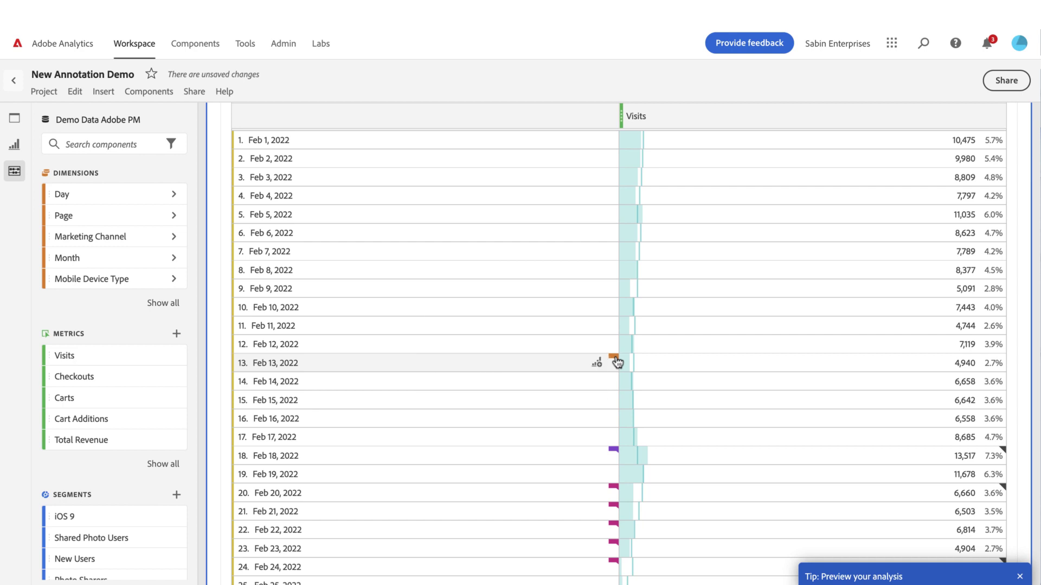
mouse_move(615, 455)
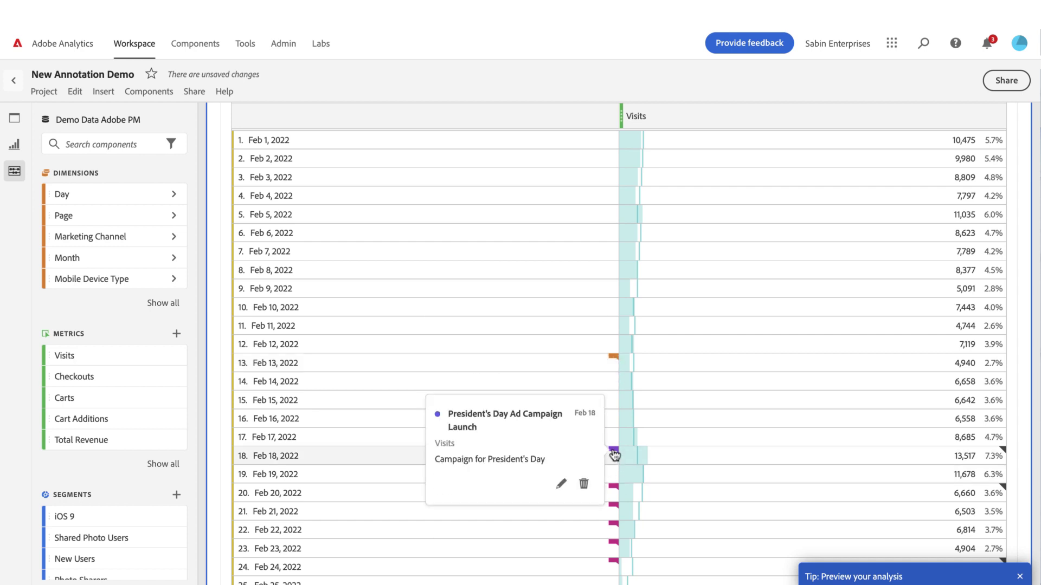
scroll(612, 448, "down", 2)
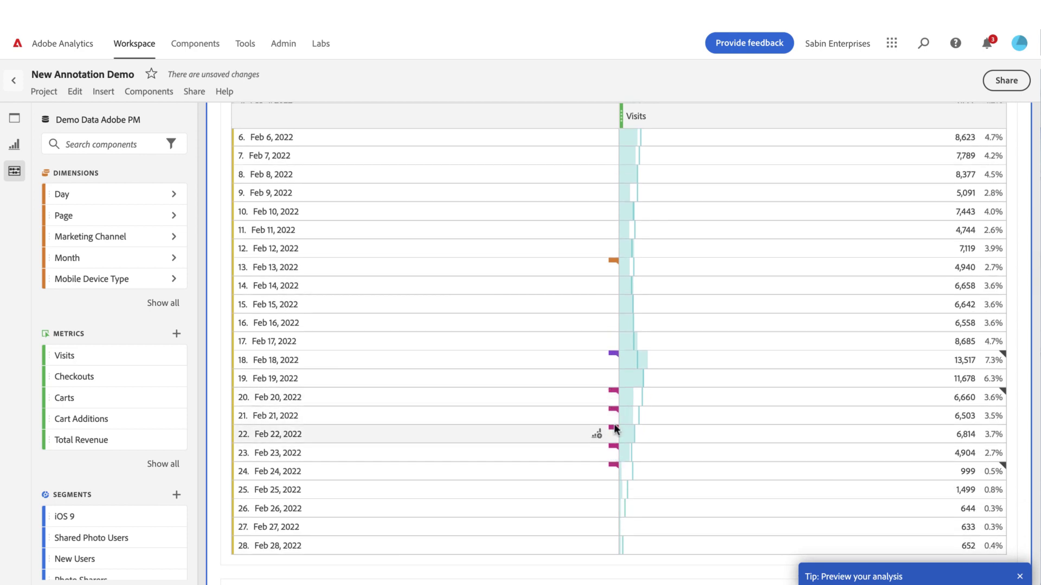
scroll(759, 260, "up", 3)
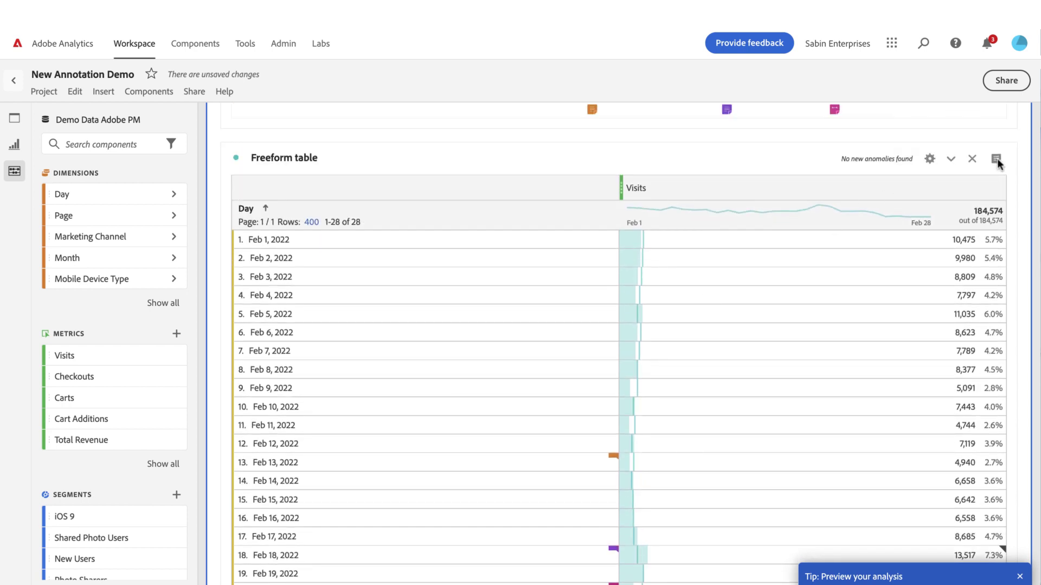
scroll(726, 372, "down", 3)
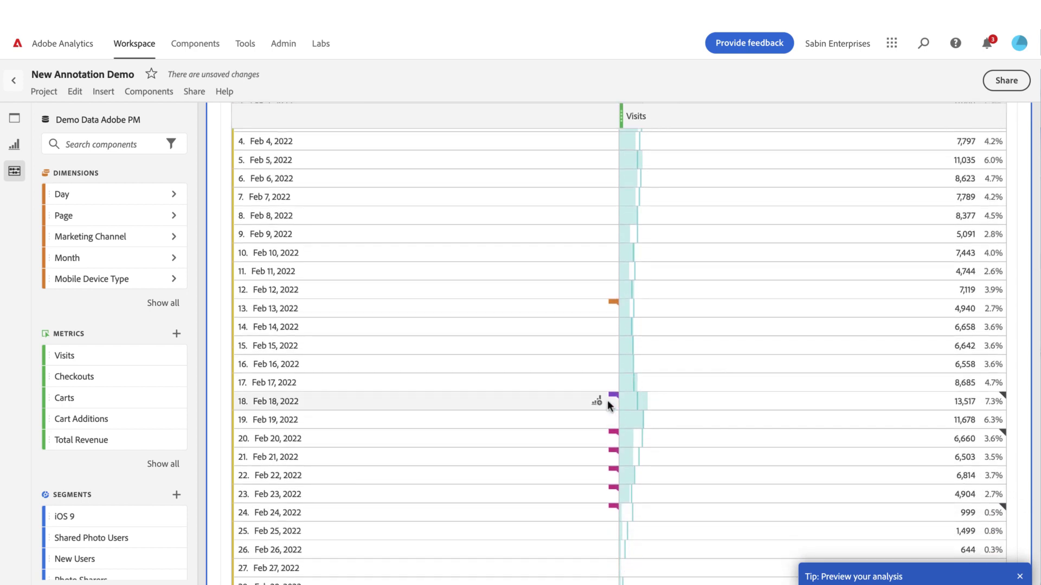
left_click(613, 434)
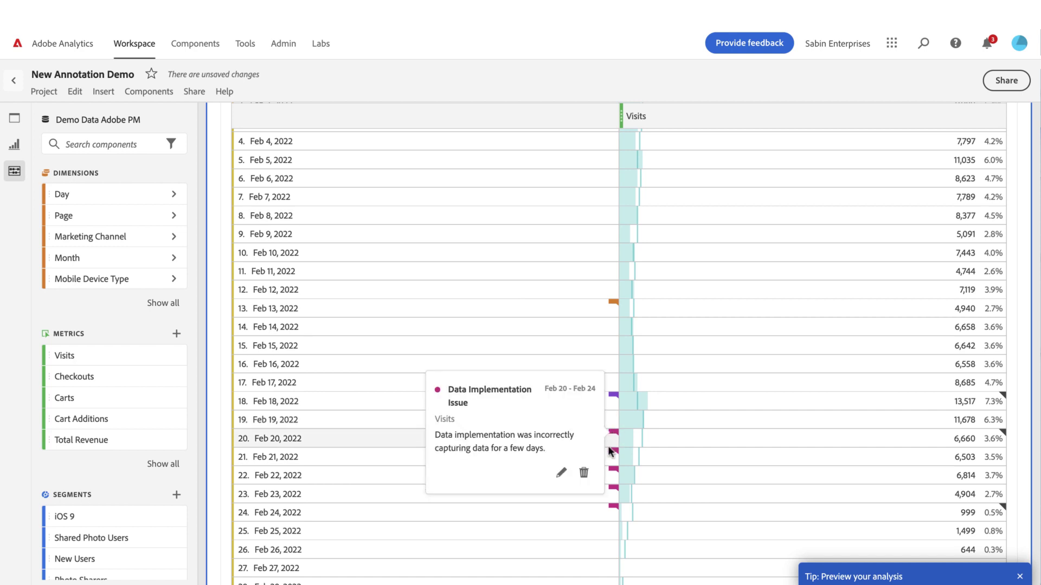
scroll(690, 409, "down", 3)
scroll(690, 408, "down", 5)
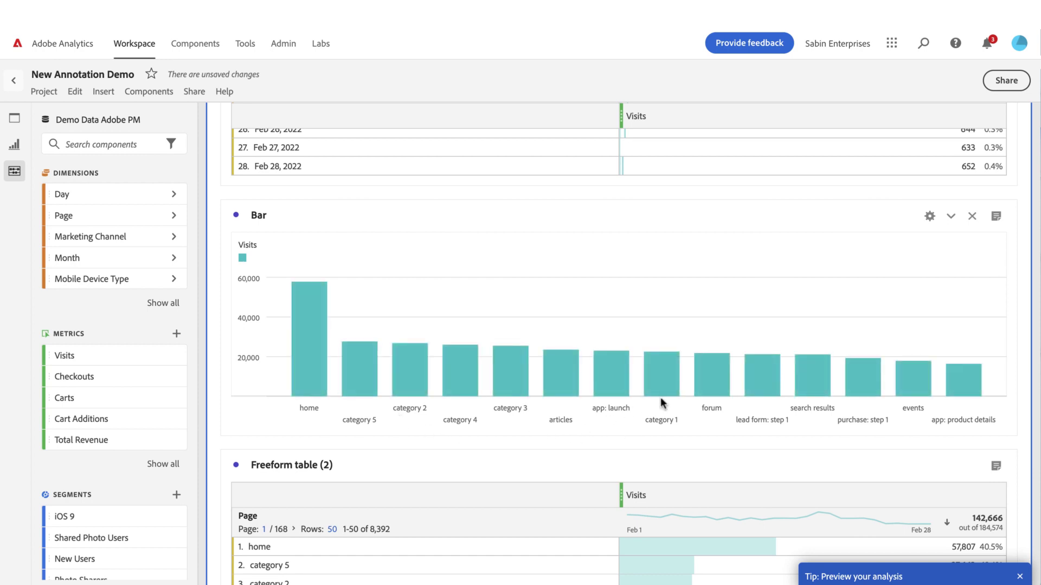
Show the Bar panel's annotation list and scroll through its four annotations.
left_click(995, 217)
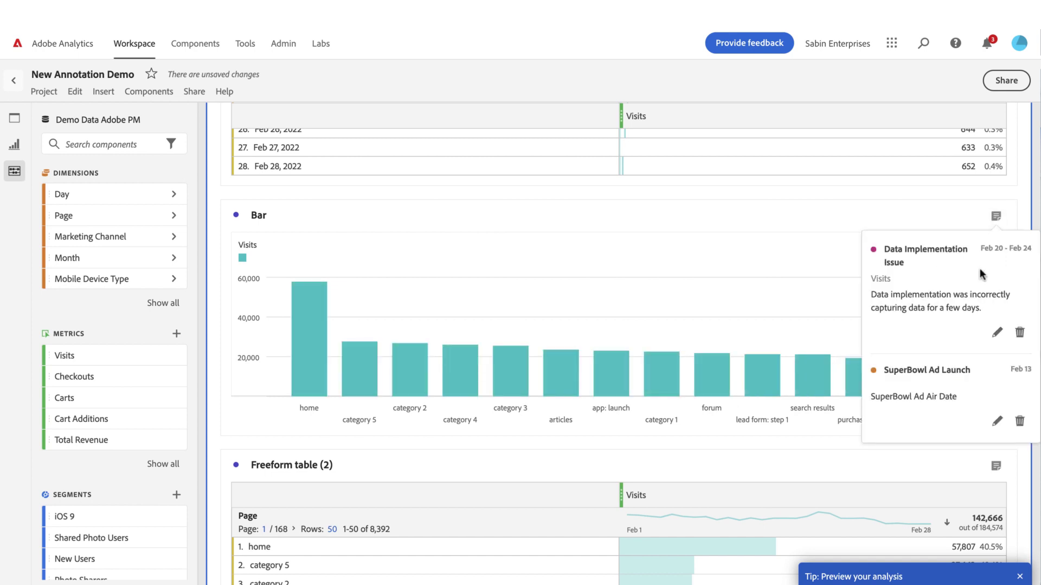
scroll(953, 315, "down", 5)
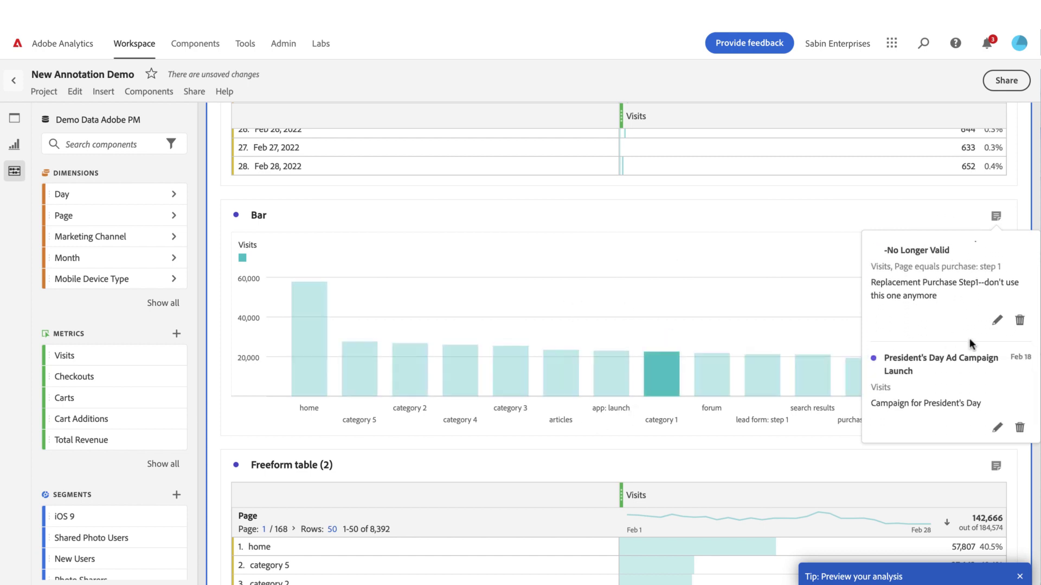
scroll(970, 345, "up", 1)
scroll(970, 344, "down", 1)
scroll(969, 338, "up", 5)
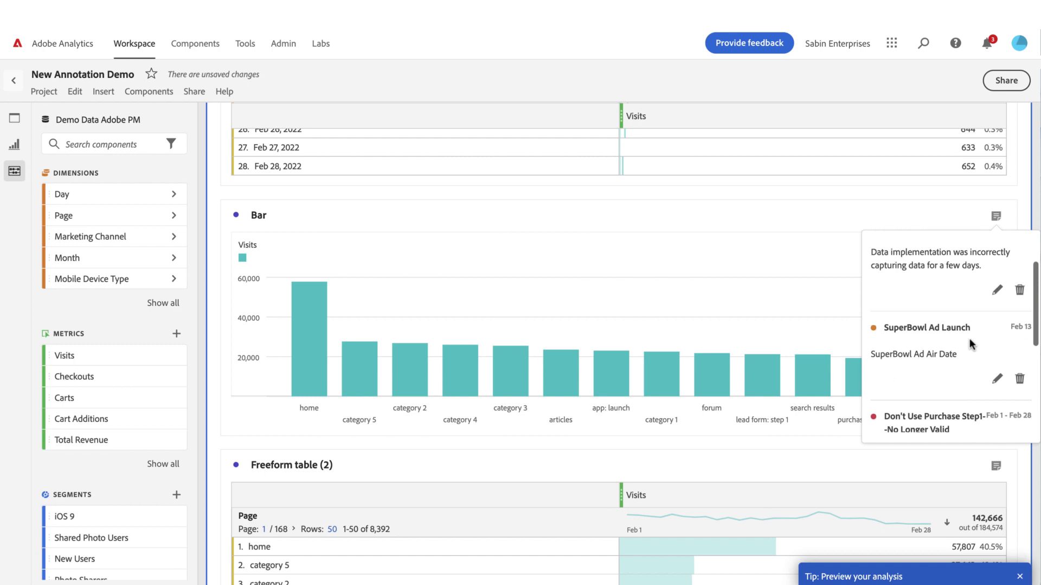
Close the Bar chart's annotation list and scroll back up to the hourly Visits Line chart.
left_click(996, 216)
scroll(925, 378, "down", 4)
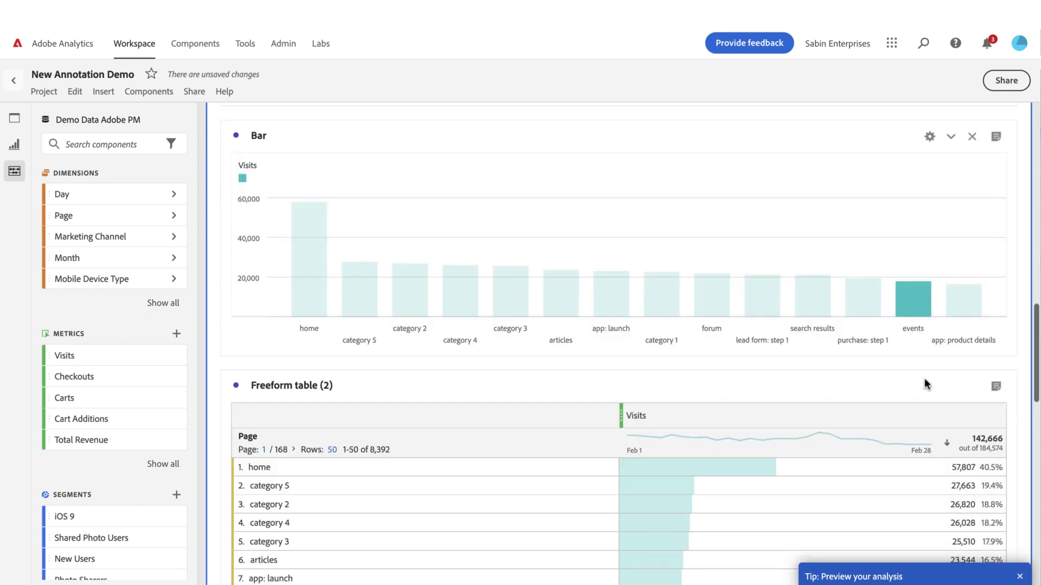
scroll(541, 401, "down", 1)
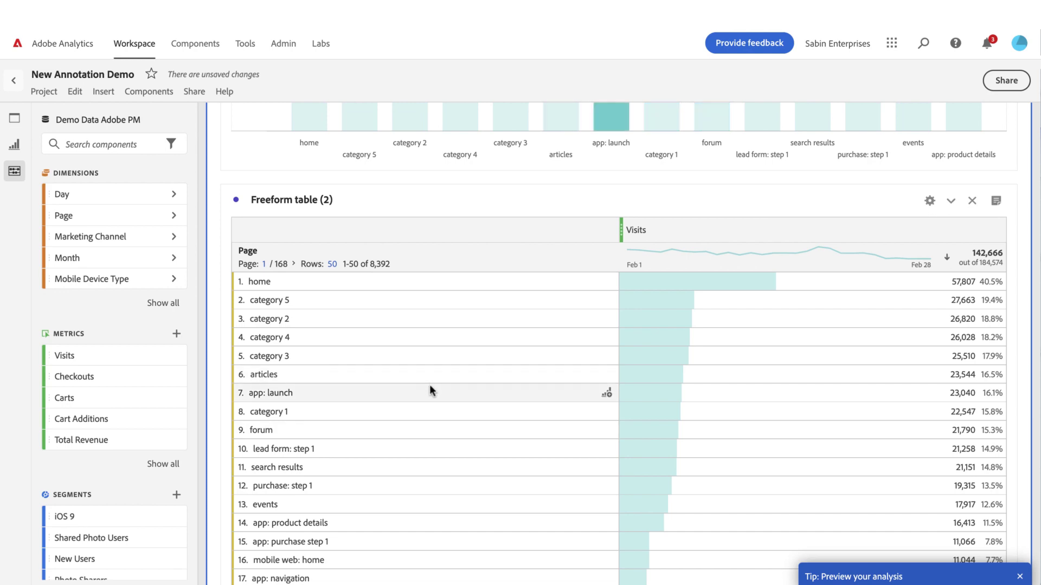
scroll(449, 418, "down", 4)
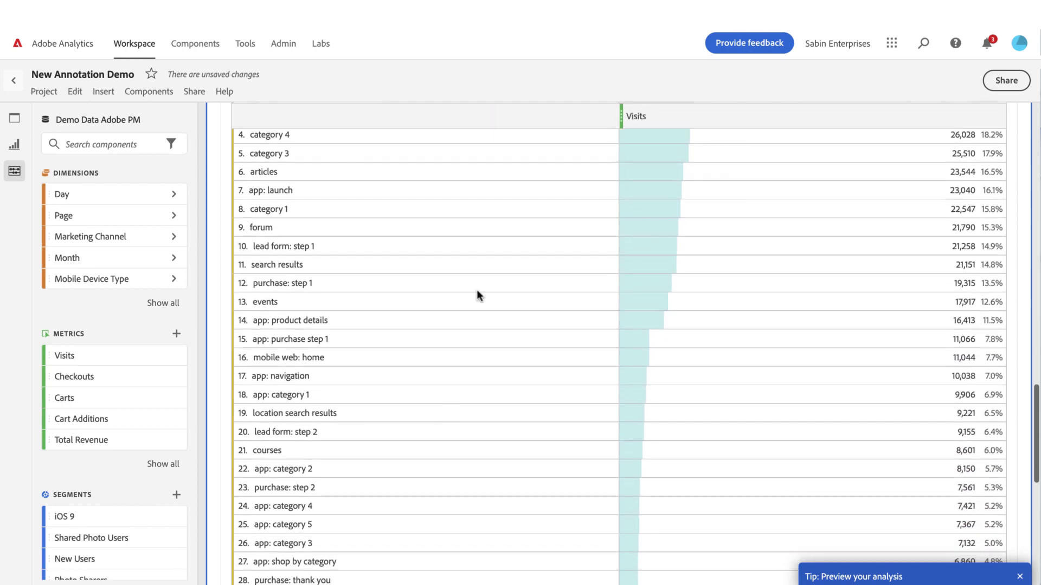
scroll(562, 473, "up", 8)
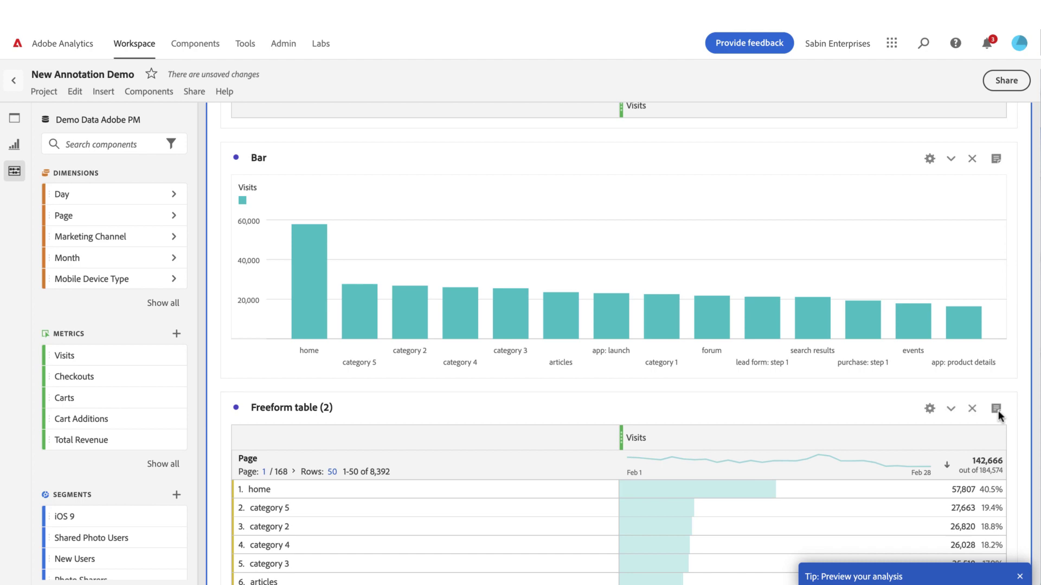
scroll(721, 425, "down", 9)
scroll(720, 422, "down", 10)
scroll(720, 422, "up", 16)
scroll(720, 421, "up", 20)
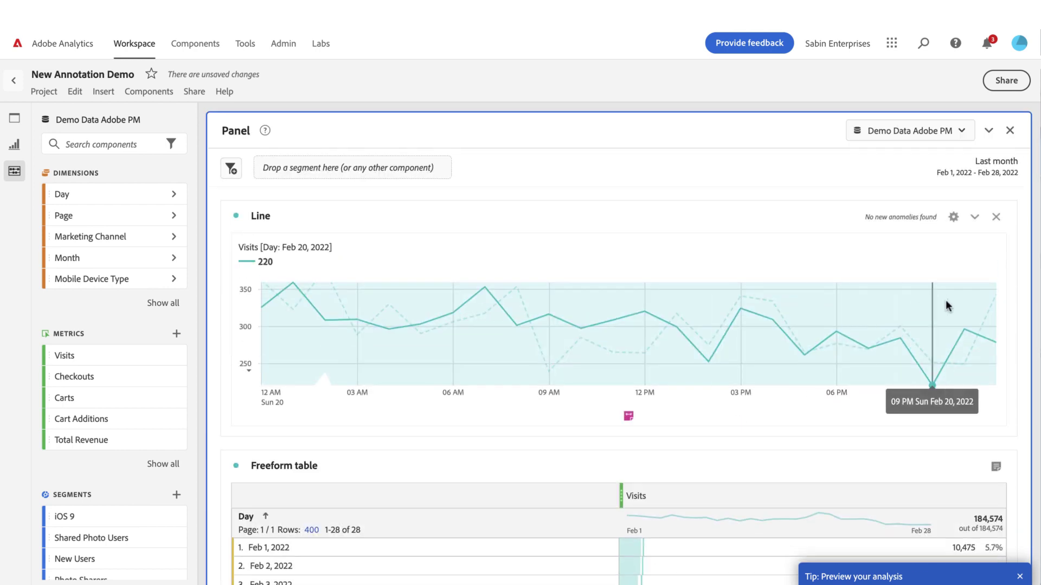
Uncheck Show annotations in the Line chart's visualization settings.
left_click(953, 219)
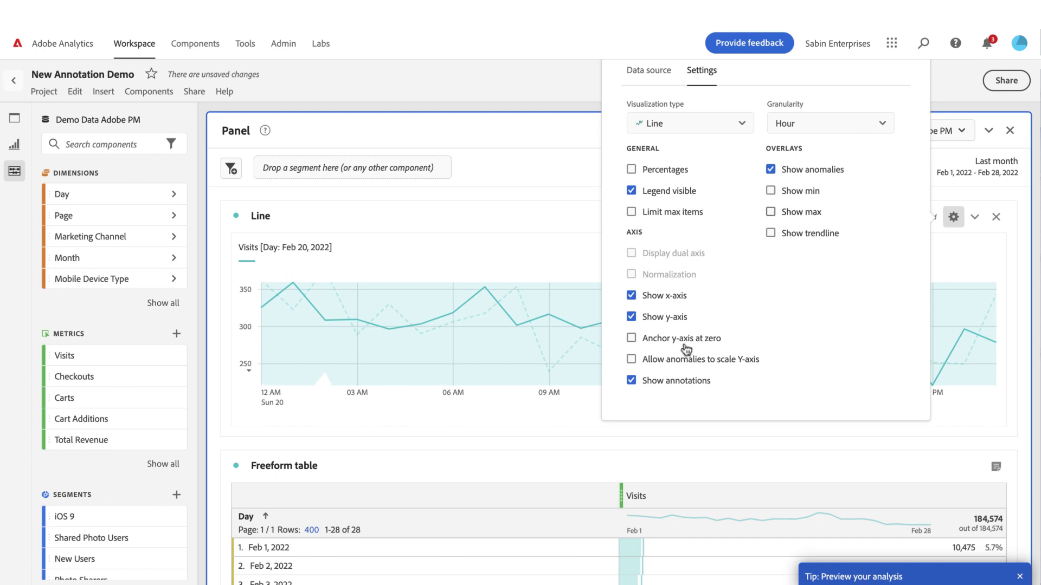
left_click(632, 381)
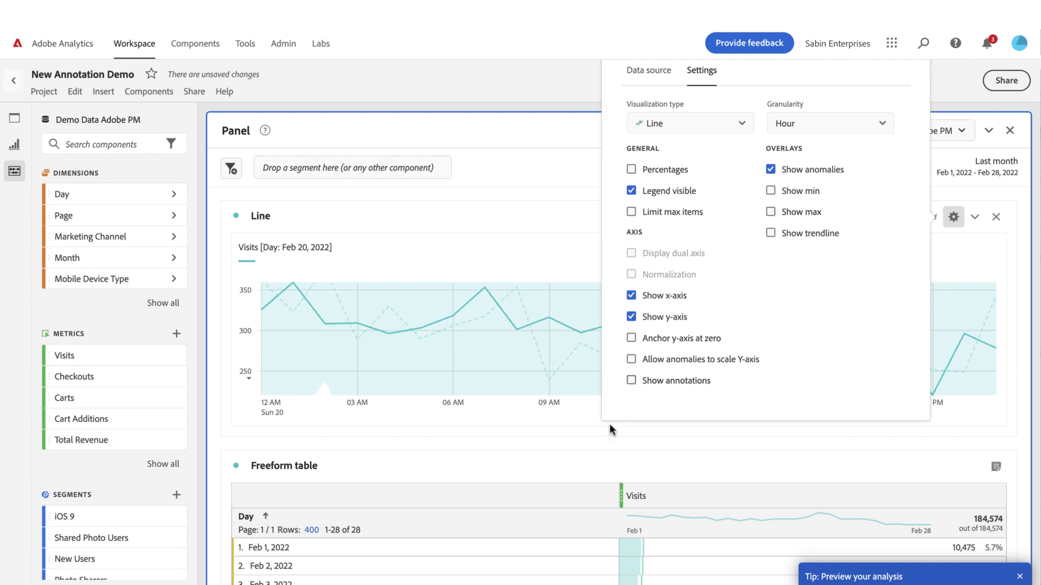
left_click(607, 429)
scroll(604, 495, "down", 3)
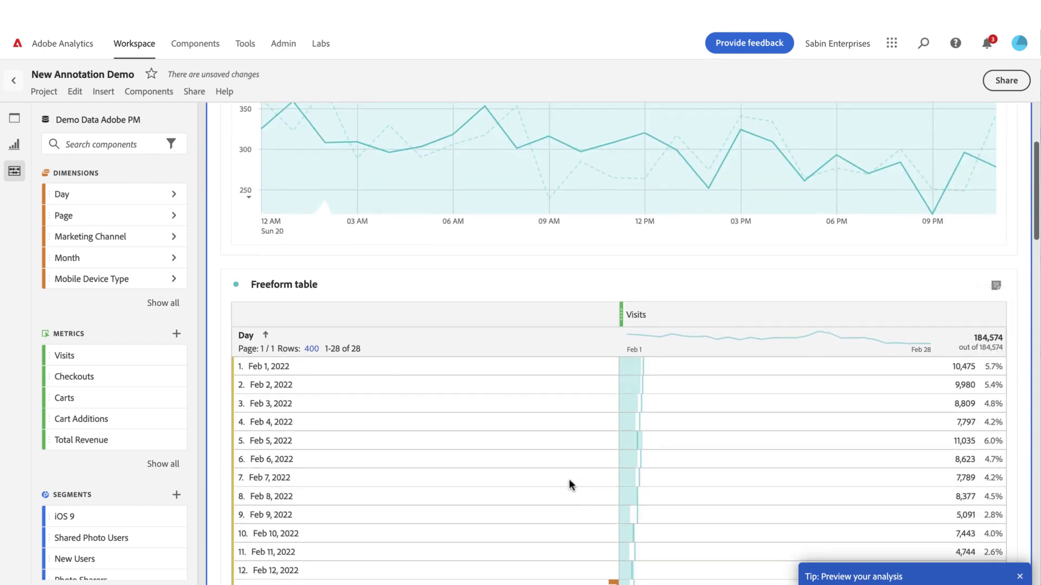
scroll(575, 364, "up", 3)
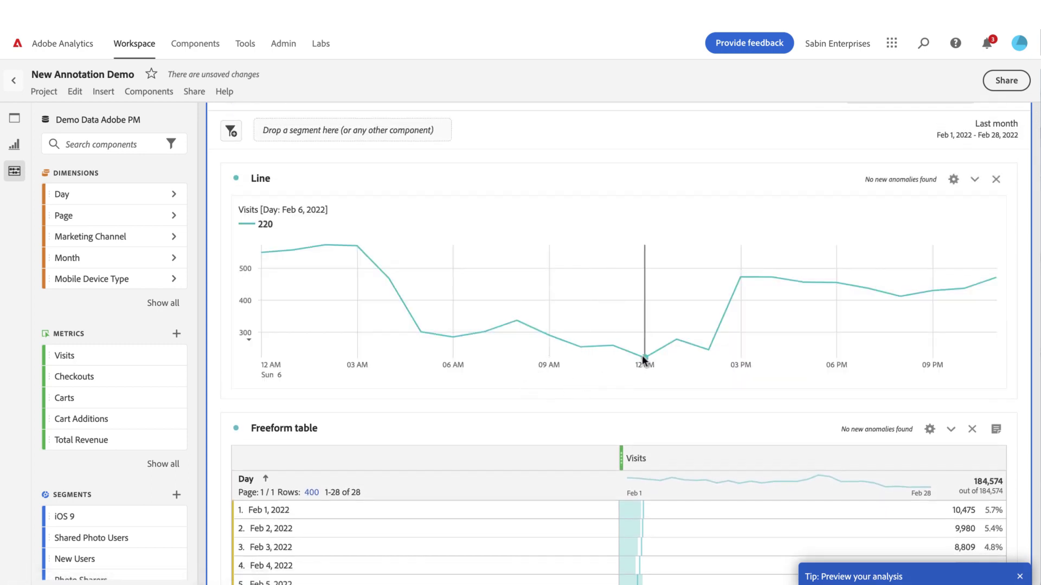
scroll(707, 392, "down", 8)
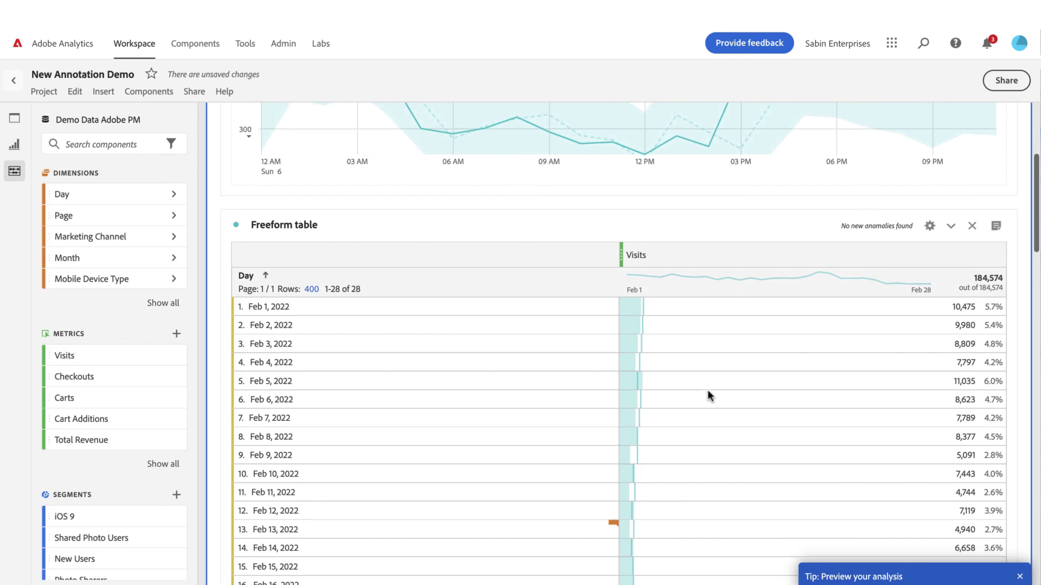
scroll(707, 390, "up", 8)
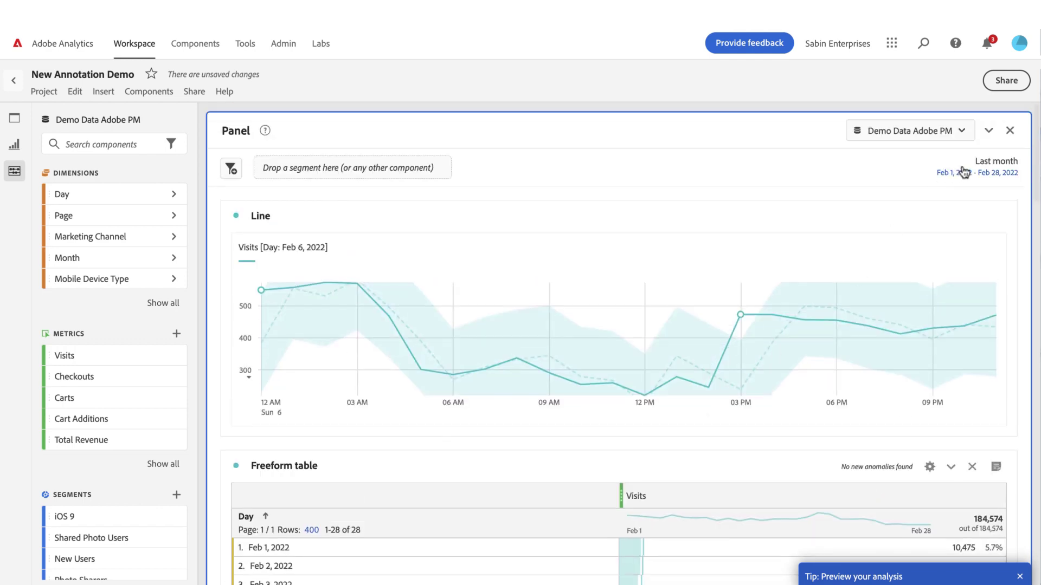
scroll(942, 362, "down", 1)
scroll(942, 362, "down", 1)
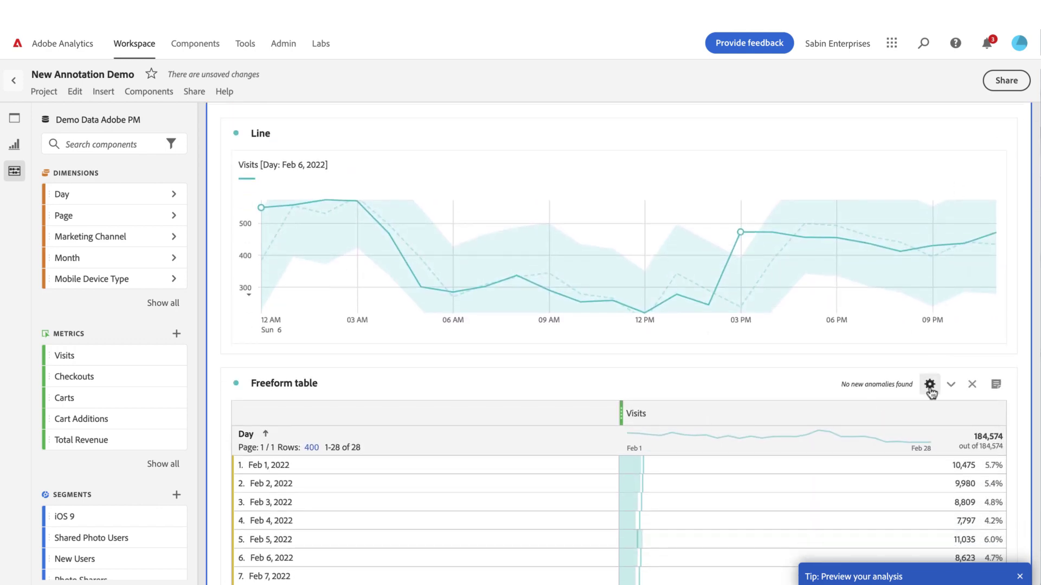
left_click(929, 385)
left_click(800, 415)
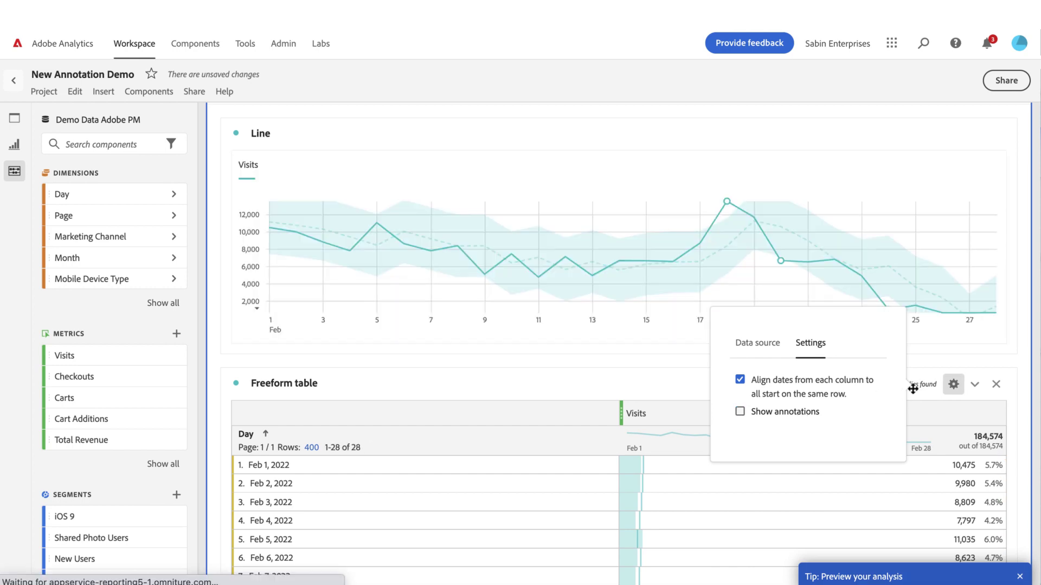
left_click(43, 92)
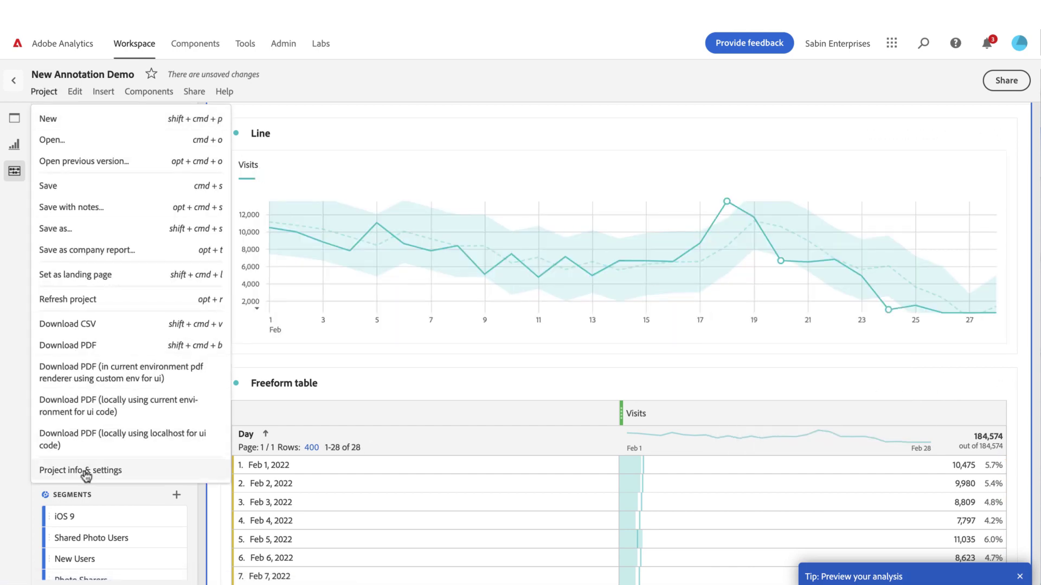
left_click(86, 470)
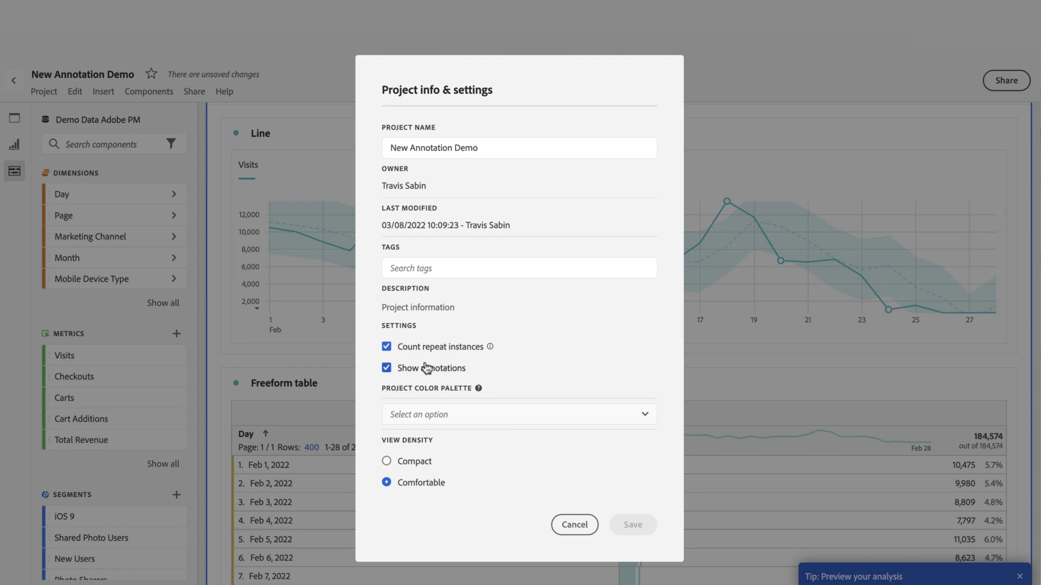
left_click(574, 525)
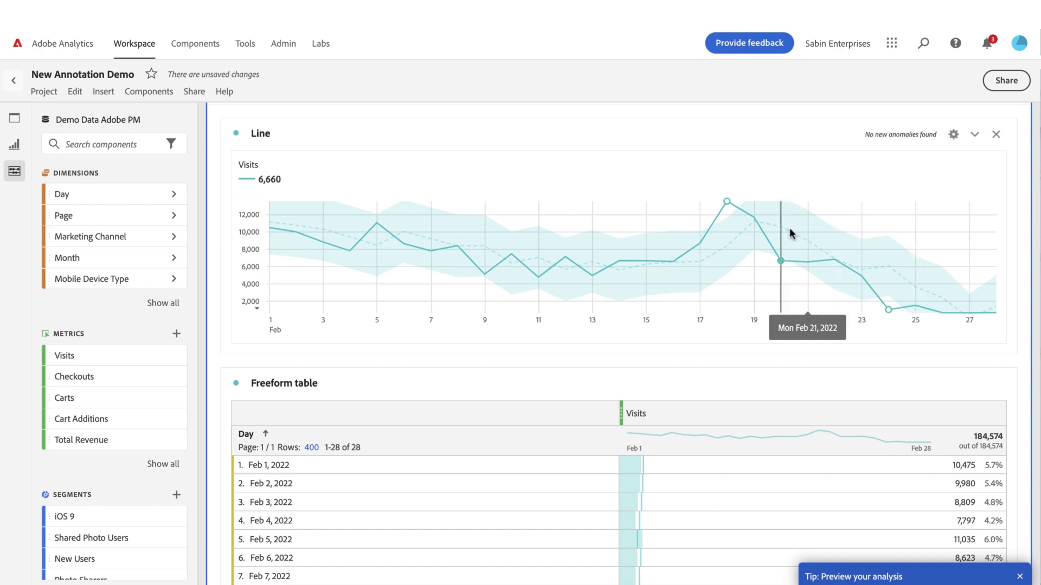
Check Show annotations in the Freeform table's settings so the date flags reappear.
mouse_move(729, 205)
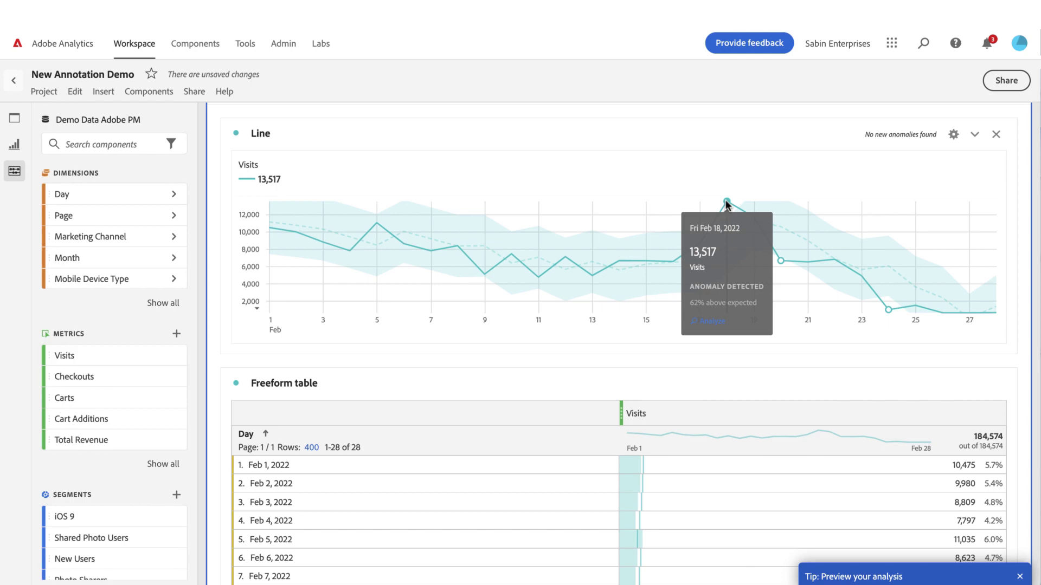
scroll(699, 284, "down", 3)
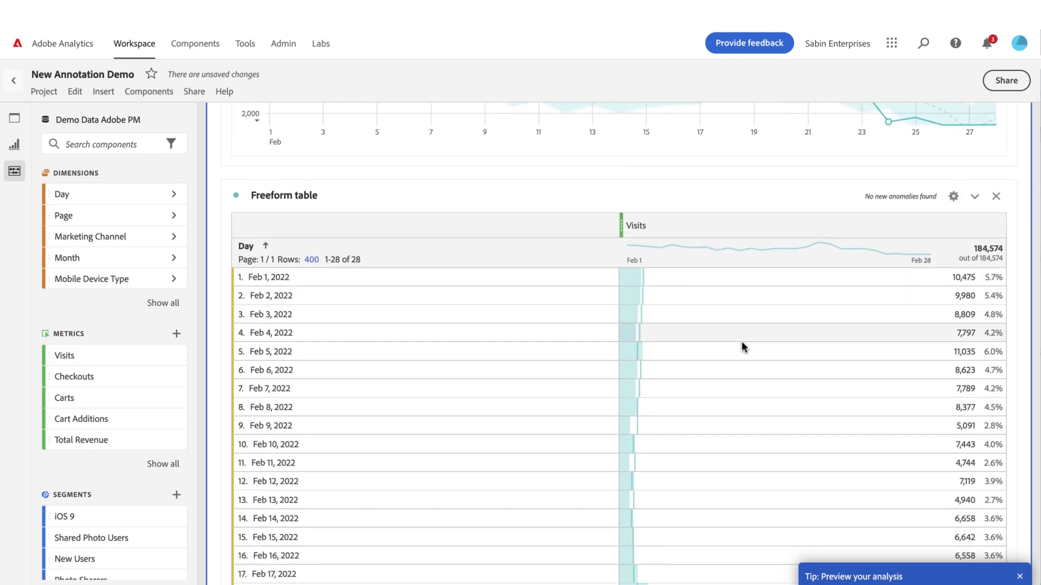
scroll(744, 380, "down", 3)
scroll(744, 376, "up", 5)
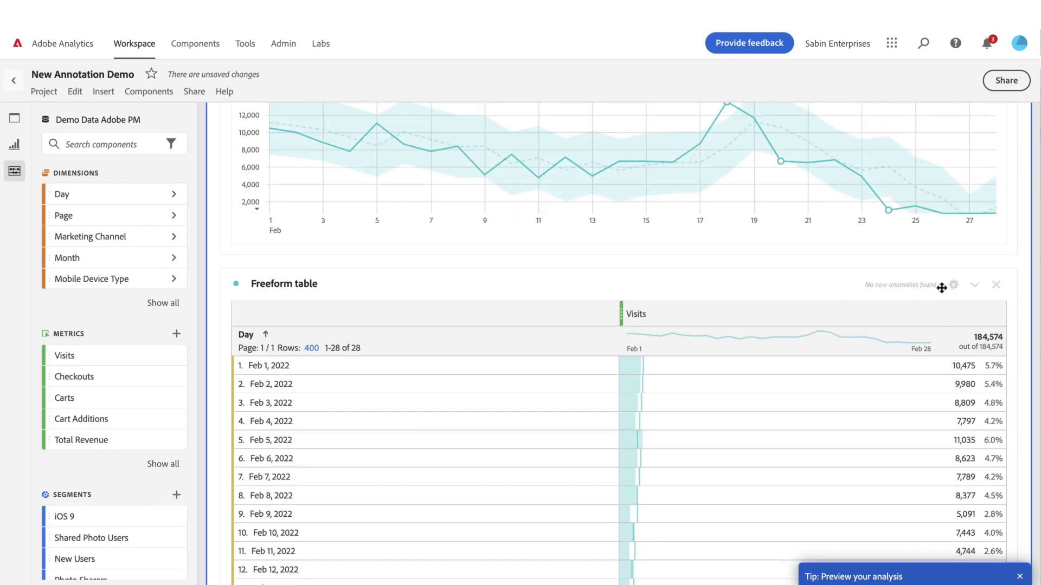
left_click(954, 291)
left_click(786, 313)
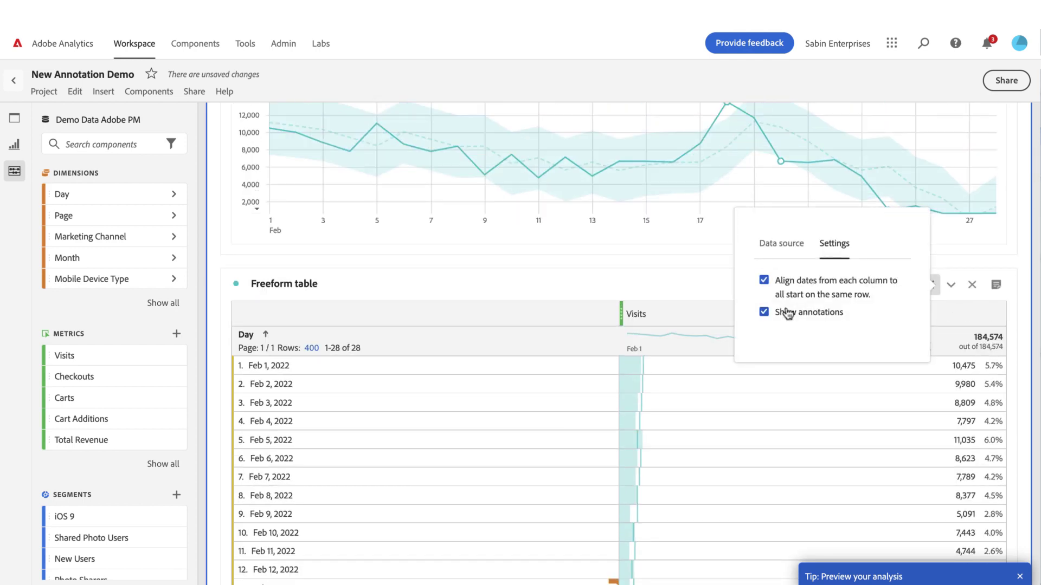
scroll(703, 417, "down", 5)
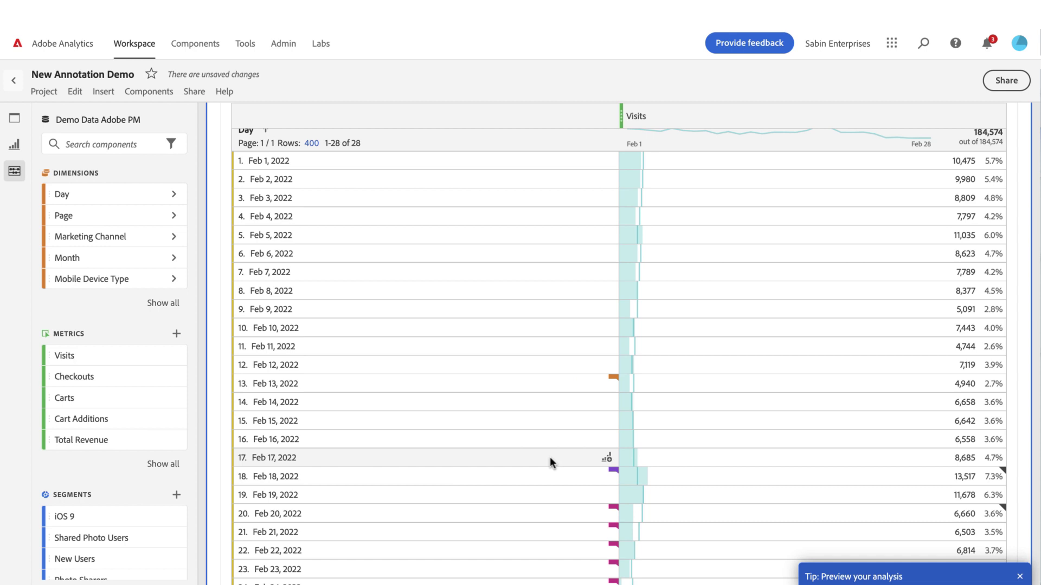
scroll(549, 457, "down", 1)
right_click(524, 406)
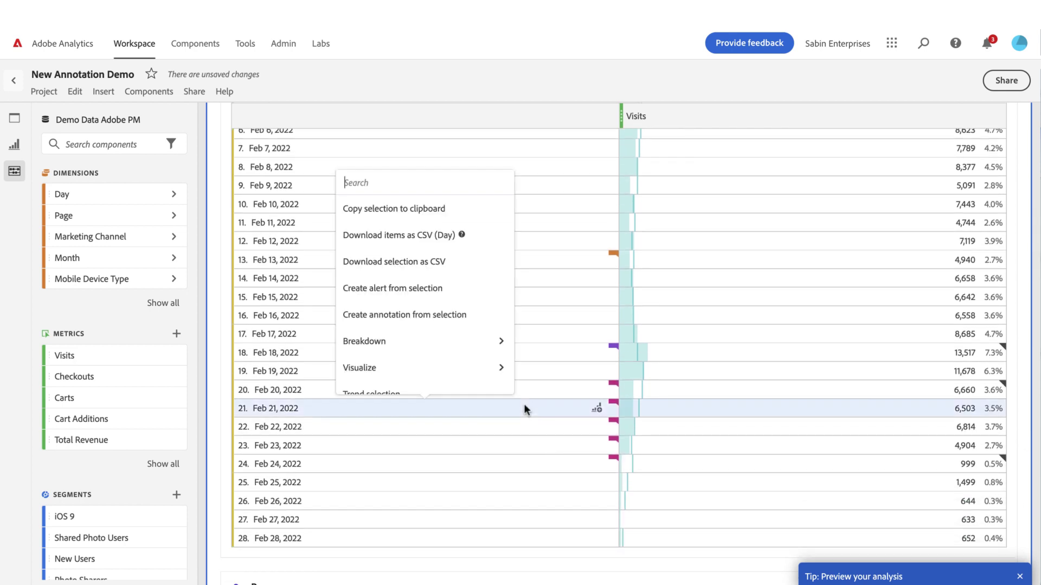
scroll(471, 350, "down", 1)
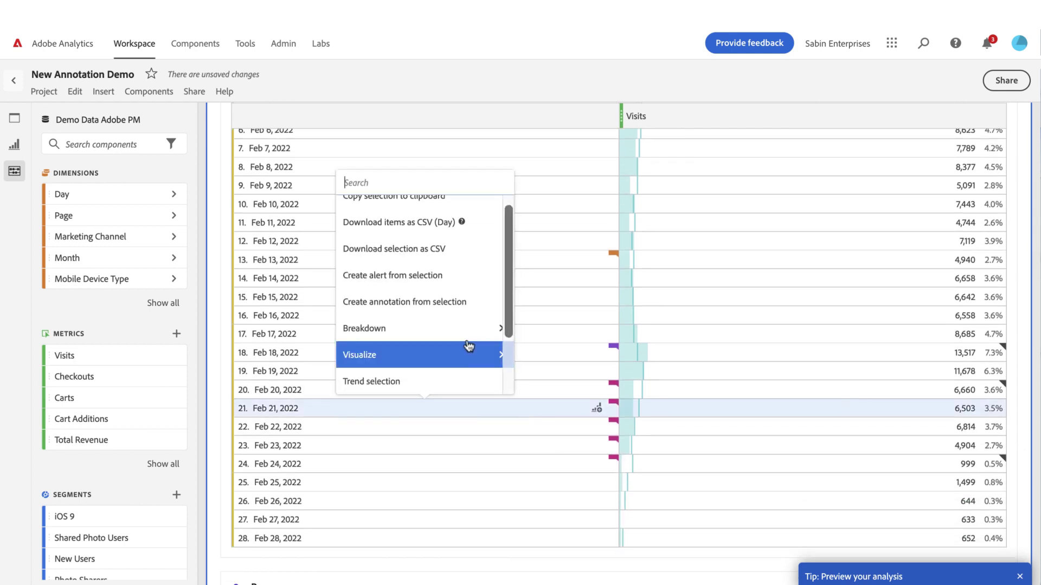
left_click(400, 303)
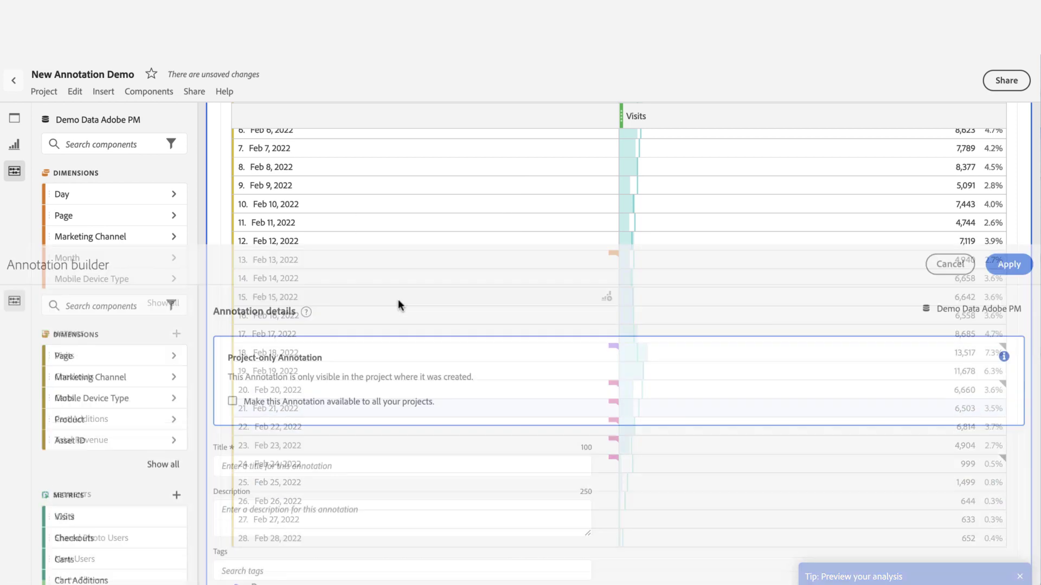
scroll(472, 373, "down", 2)
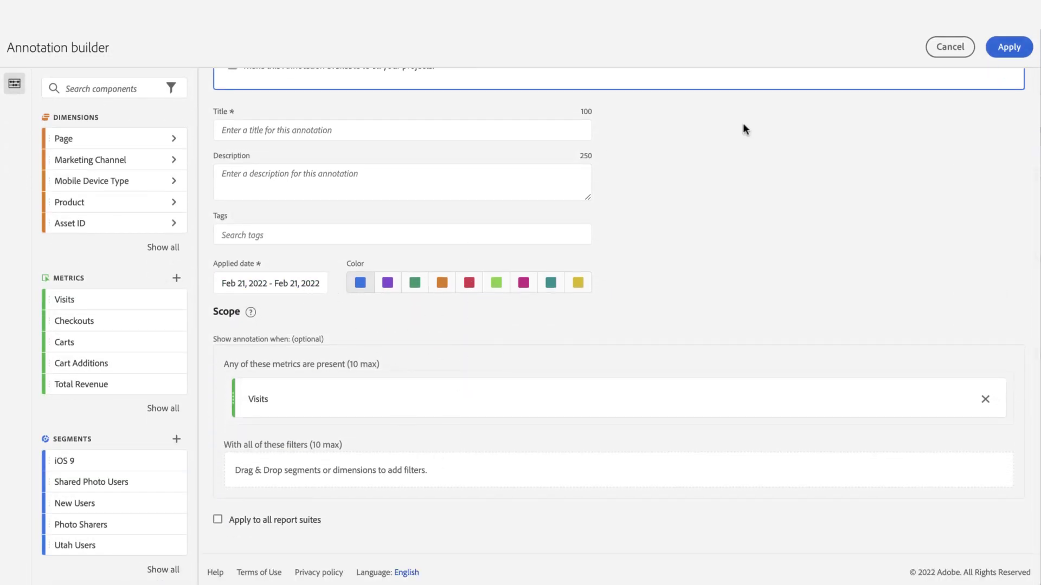
left_click(949, 49)
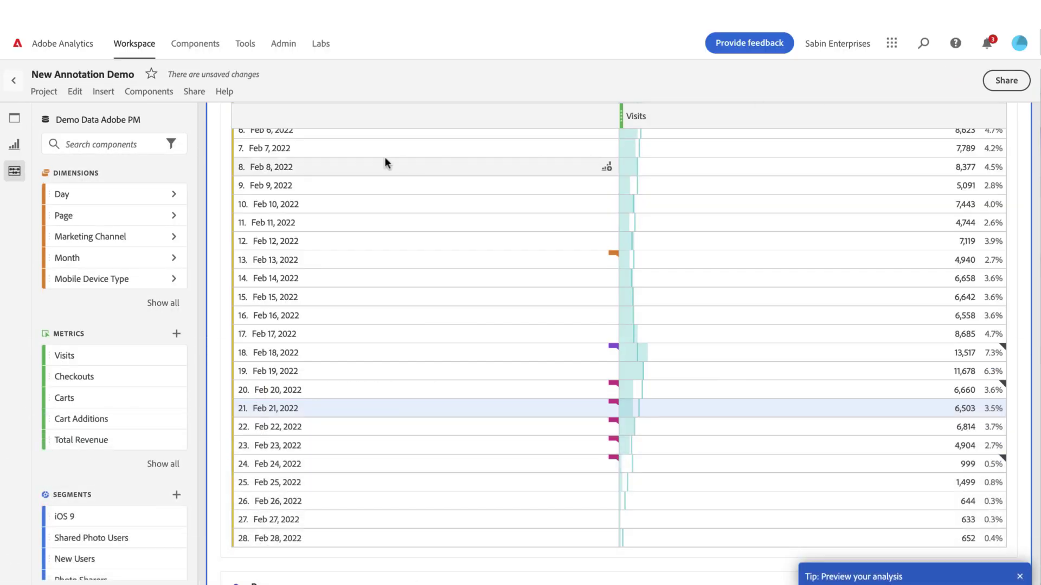
scroll(377, 167, "up", 10)
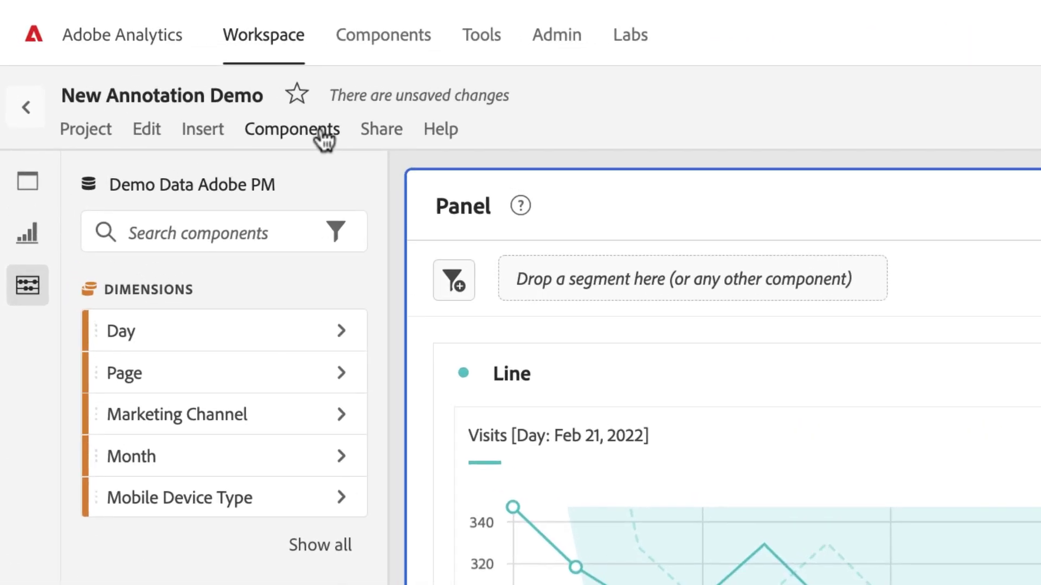
left_click(321, 133)
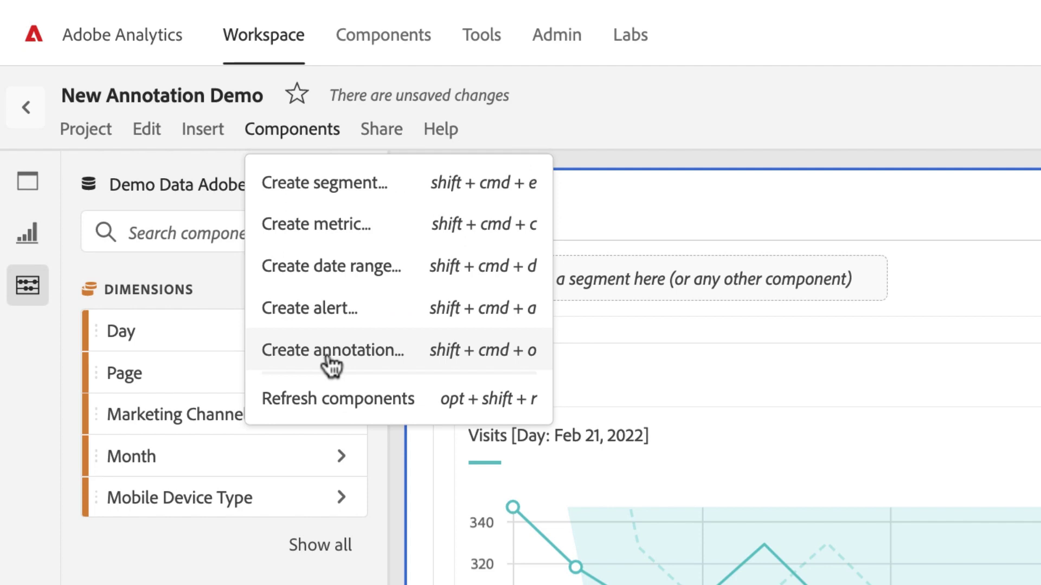
left_click(328, 355)
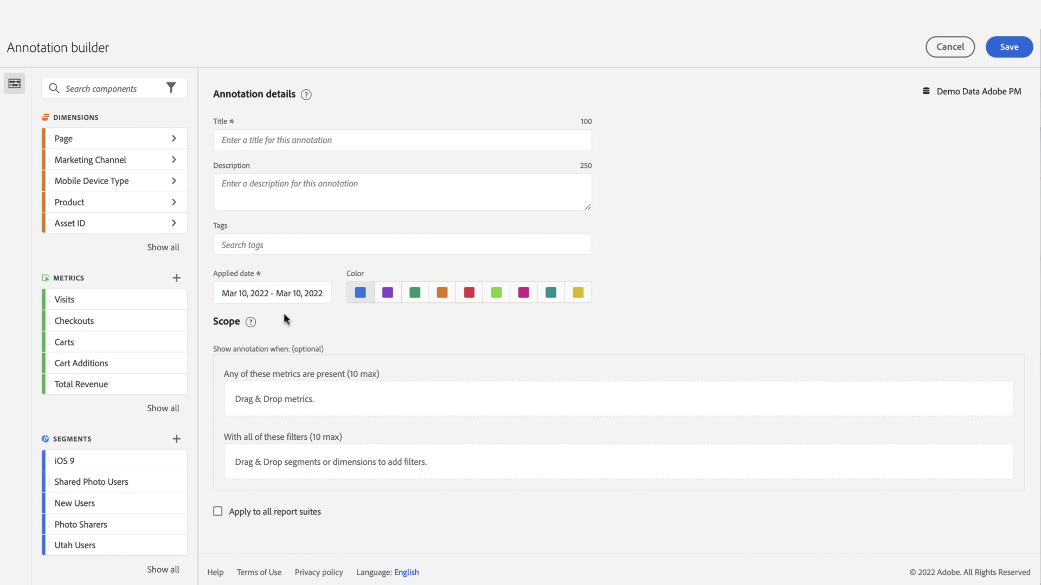
left_click(948, 48)
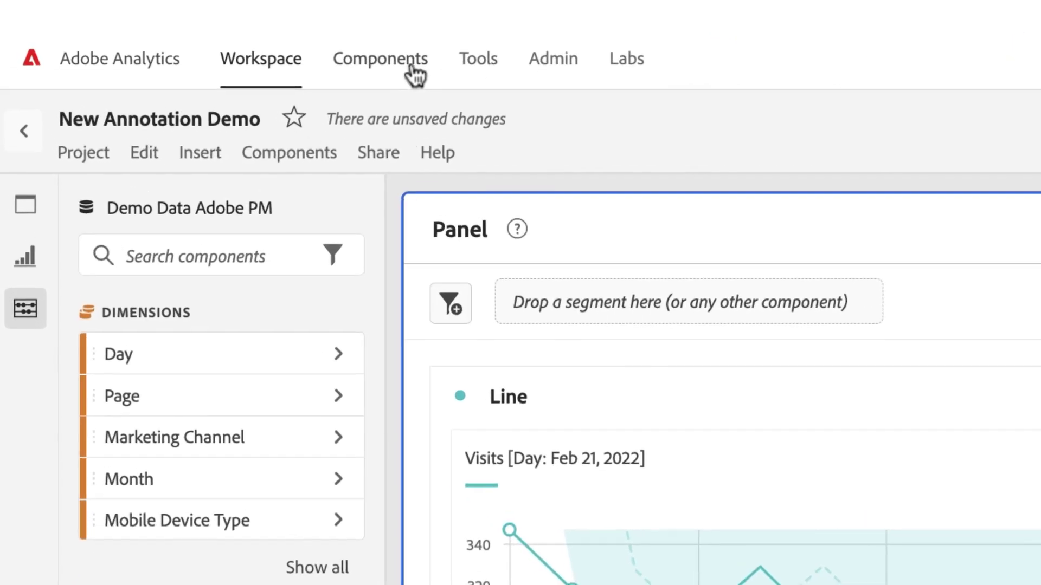
Save the project via Project > Save, then go to Components > Annotations.
left_click(206, 46)
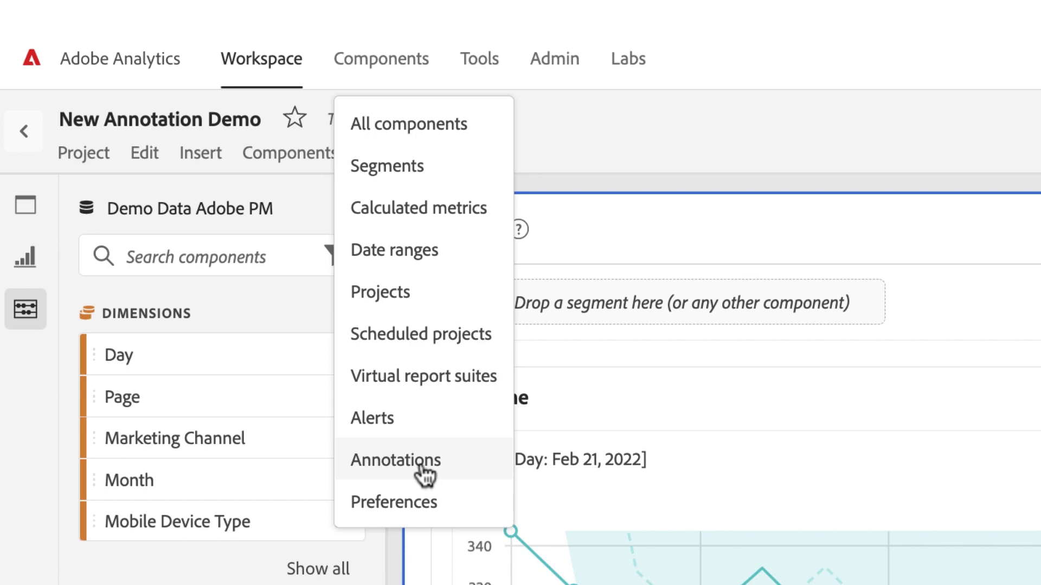
left_click(85, 157)
left_click(106, 337)
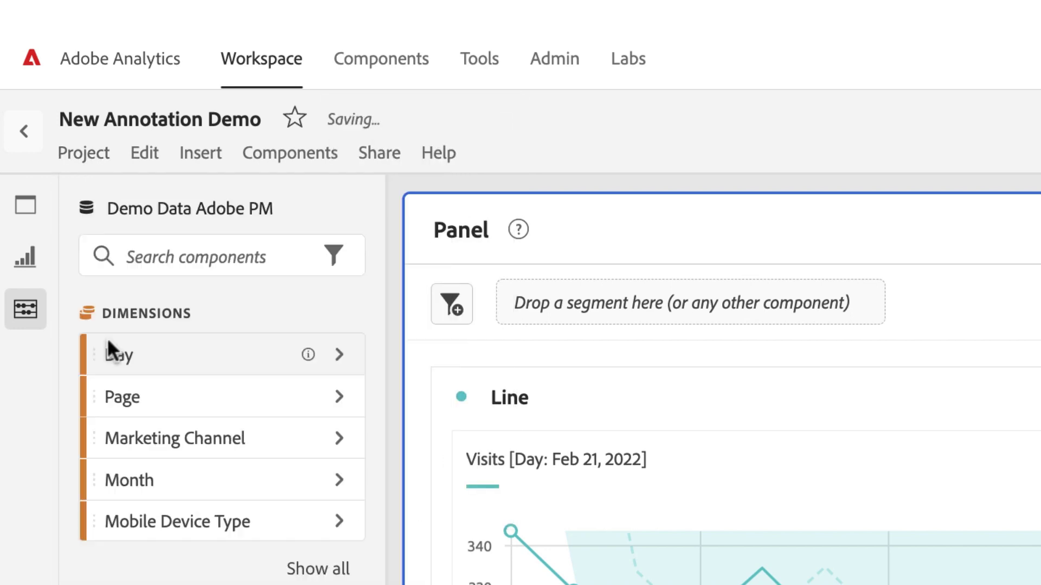
left_click(397, 65)
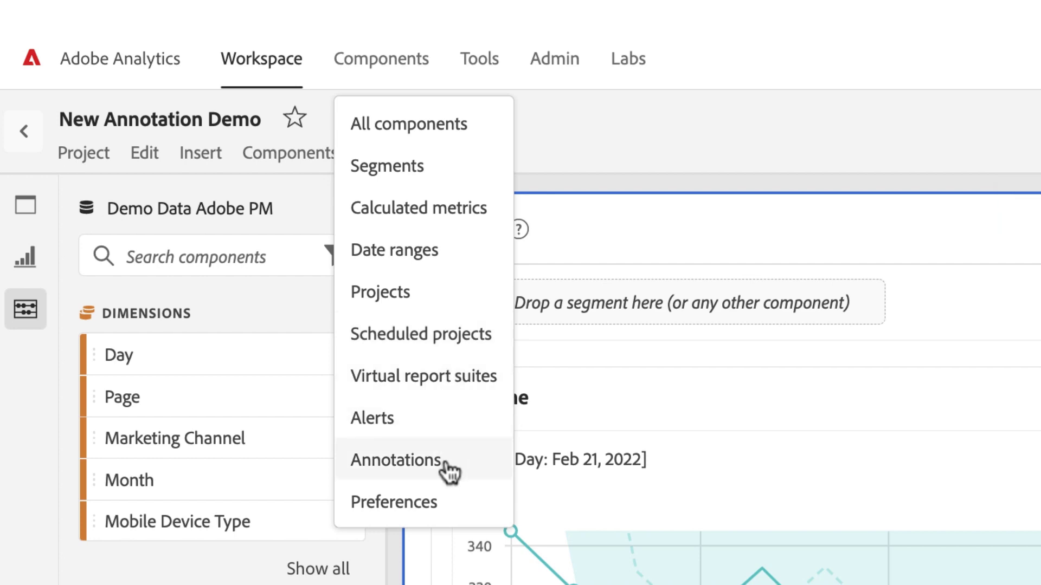
left_click(448, 469)
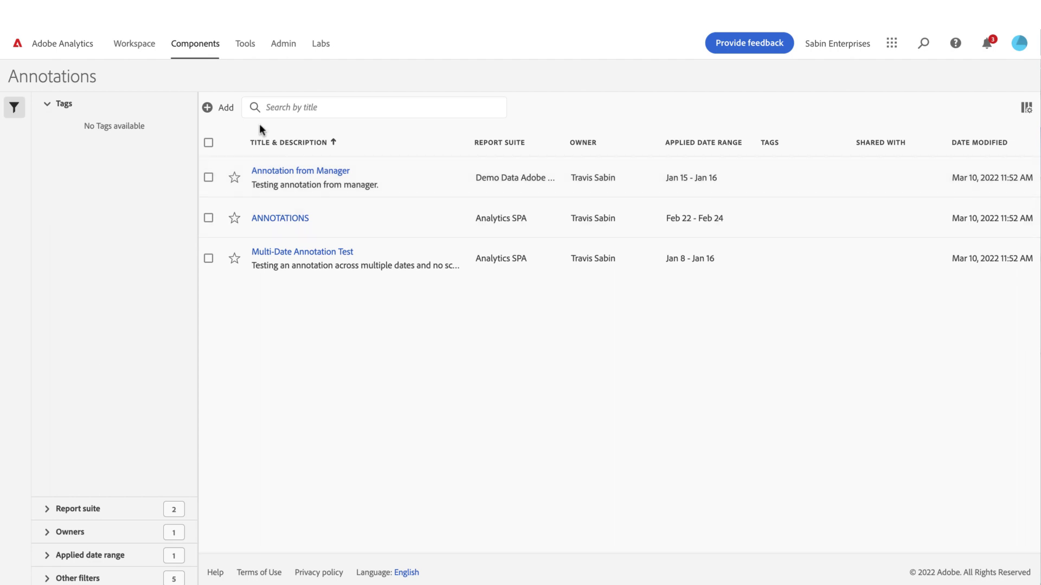
left_click(216, 113)
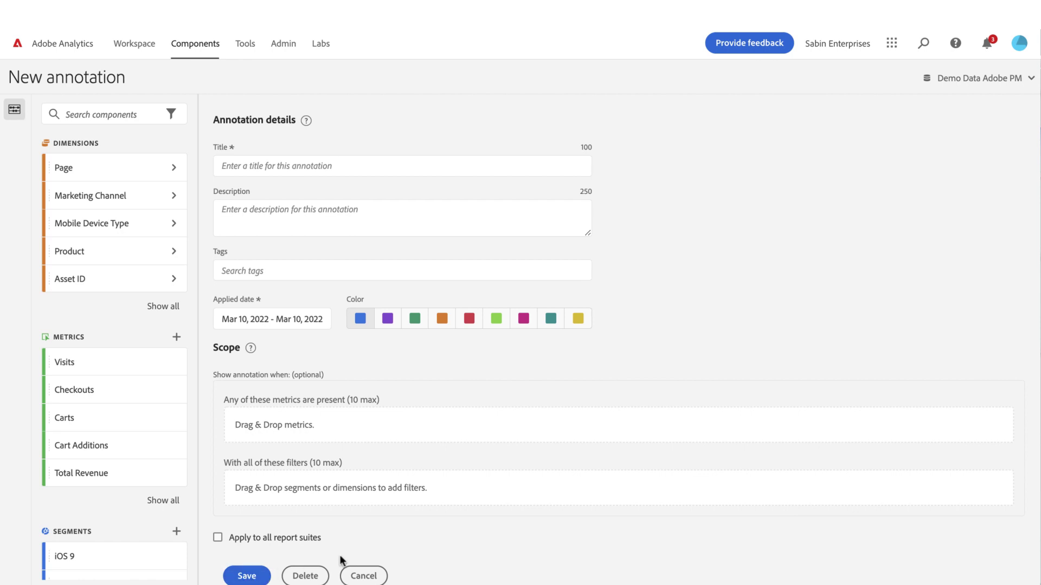
left_click(357, 576)
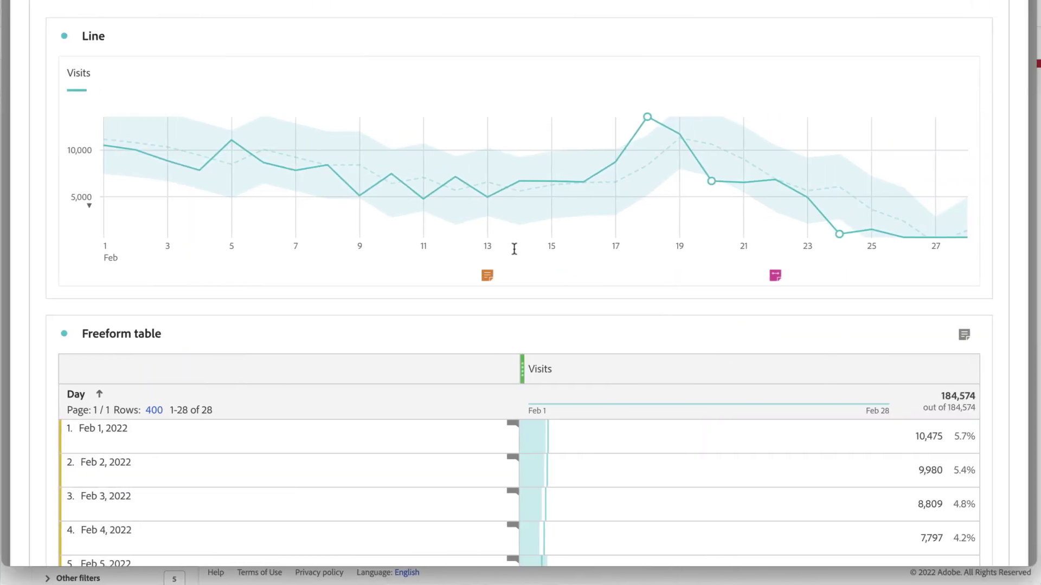
Scroll down past the page-level Visits table toward the Annotation Summary panel.
scroll(514, 248, "down", 7)
scroll(514, 249, "down", 20)
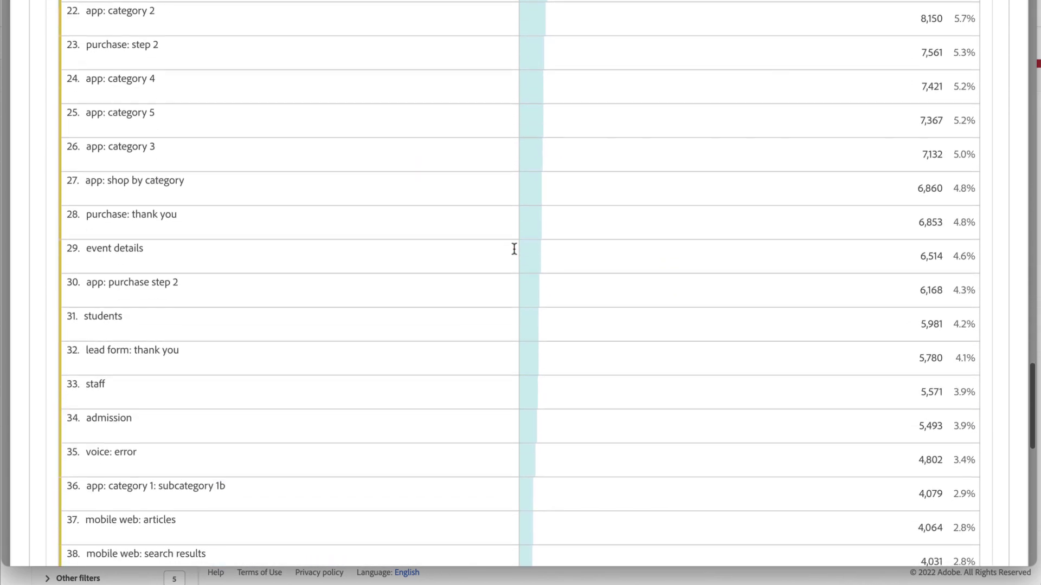
scroll(514, 248, "down", 15)
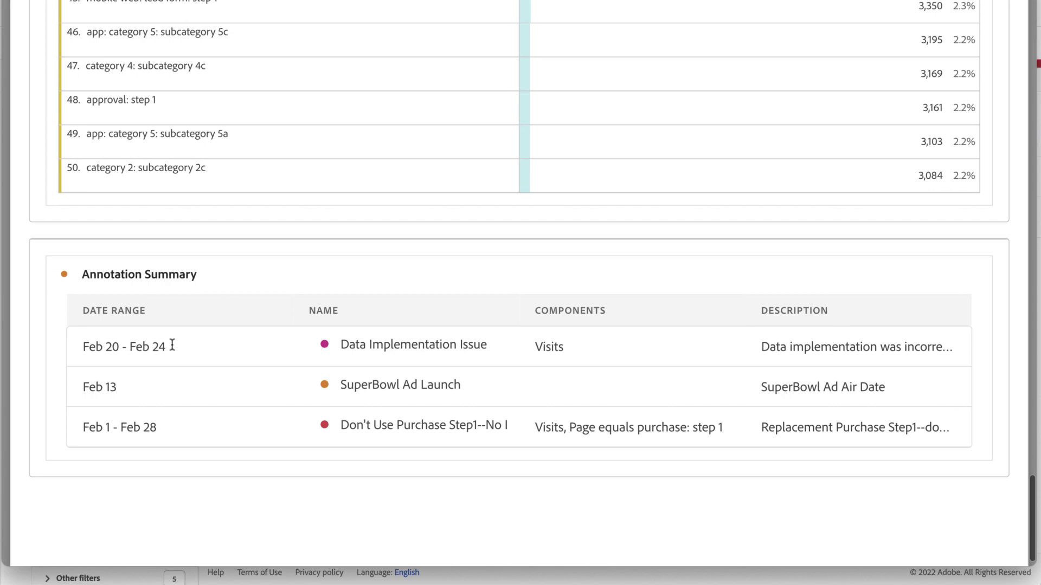